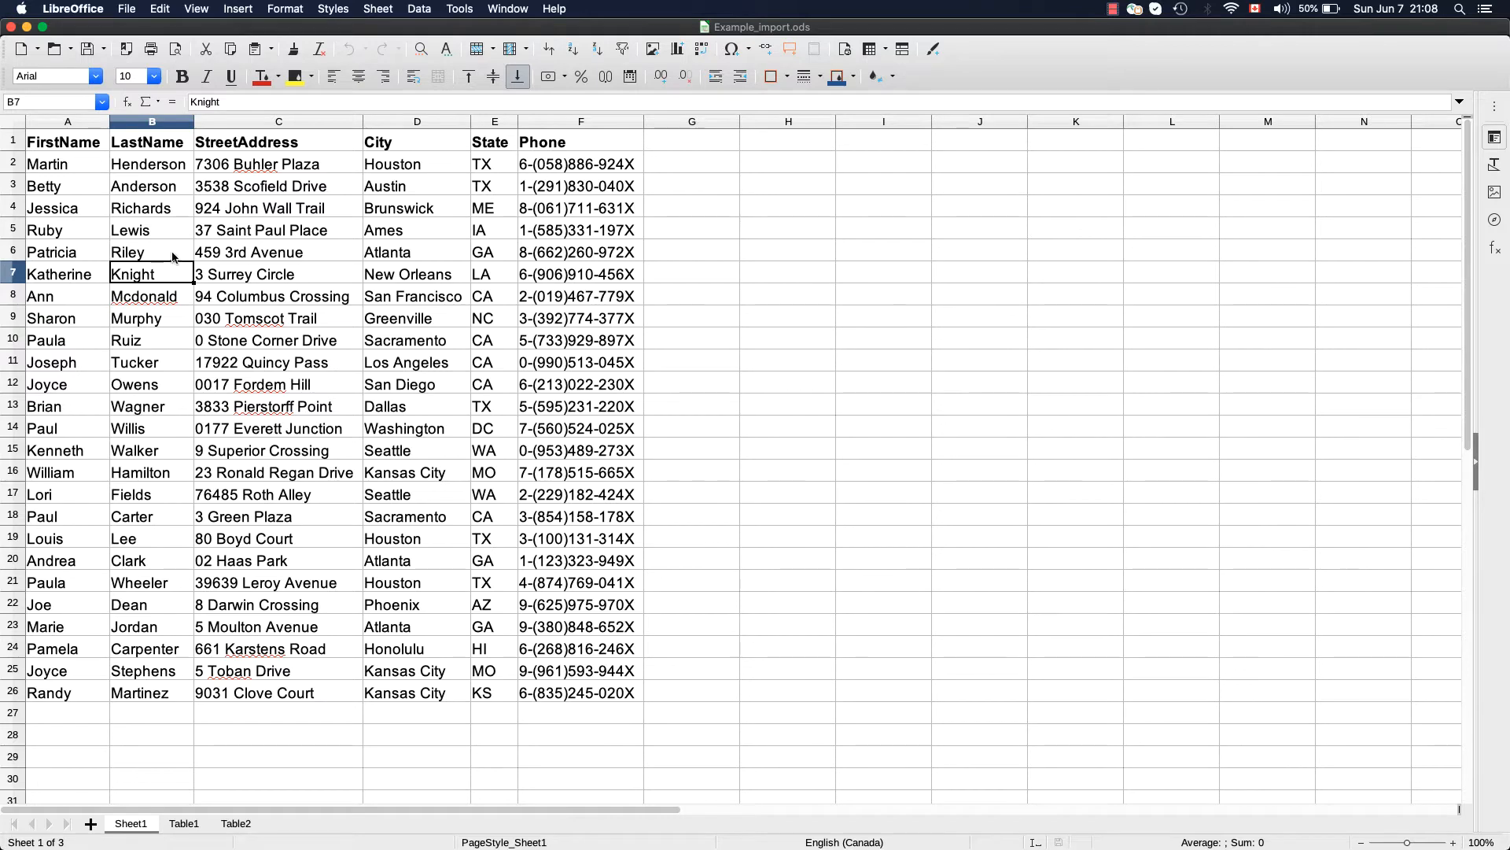
Insert a blank column before the FirstName column.
{"action": "left_click", "coordinate": [65, 123]}
{"action": "right_click", "coordinate": [63, 125]}
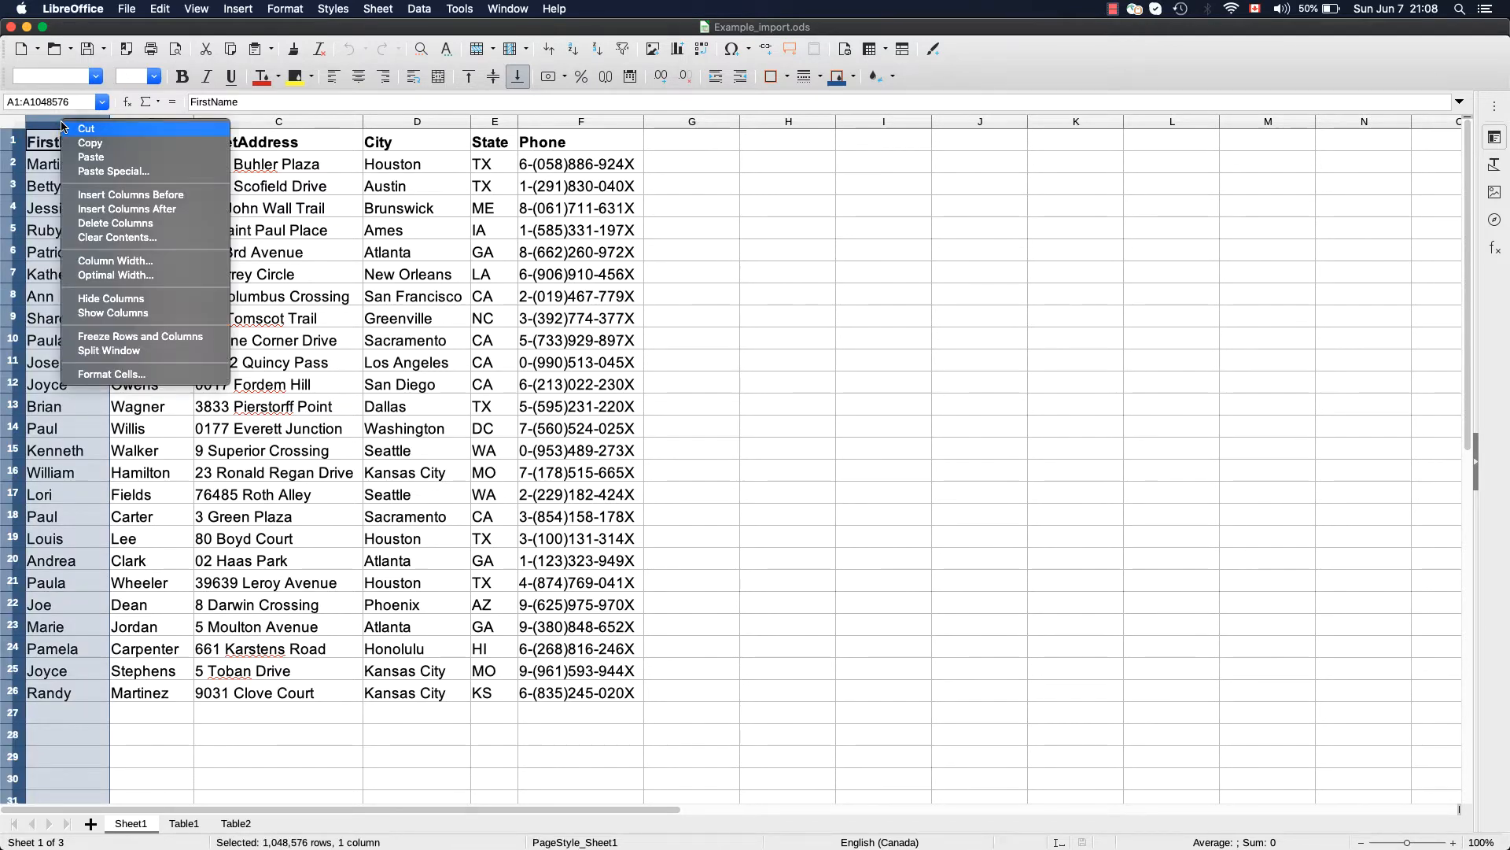
{"action": "left_click", "coordinate": [87, 195]}
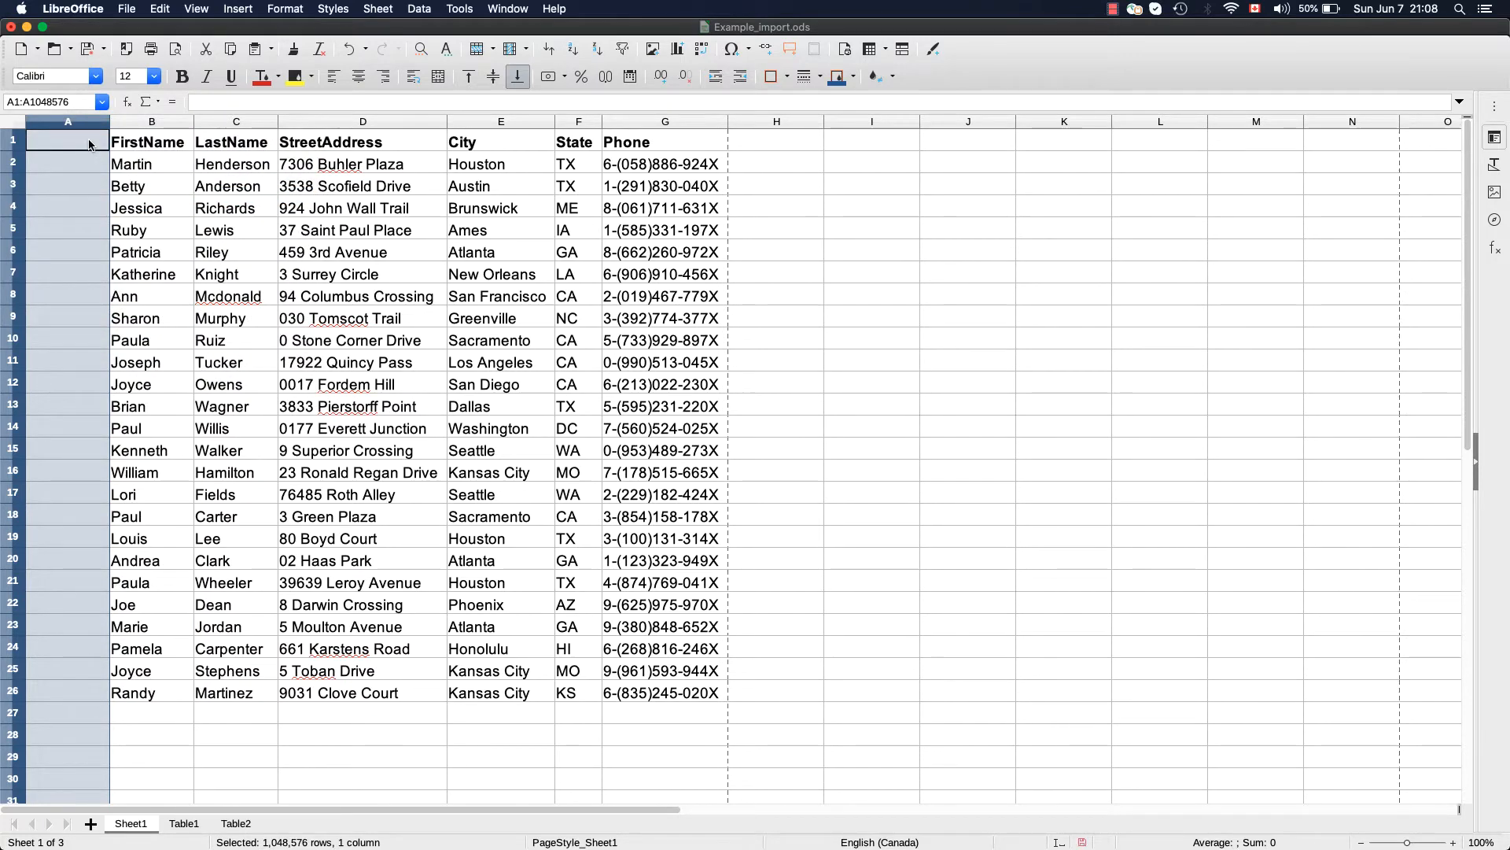
Enter the header "ID" in cell A1 of the new column and save the spreadsheet.
{"action": "left_click", "coordinate": [89, 144]}
{"action": "type", "text": "ID"}
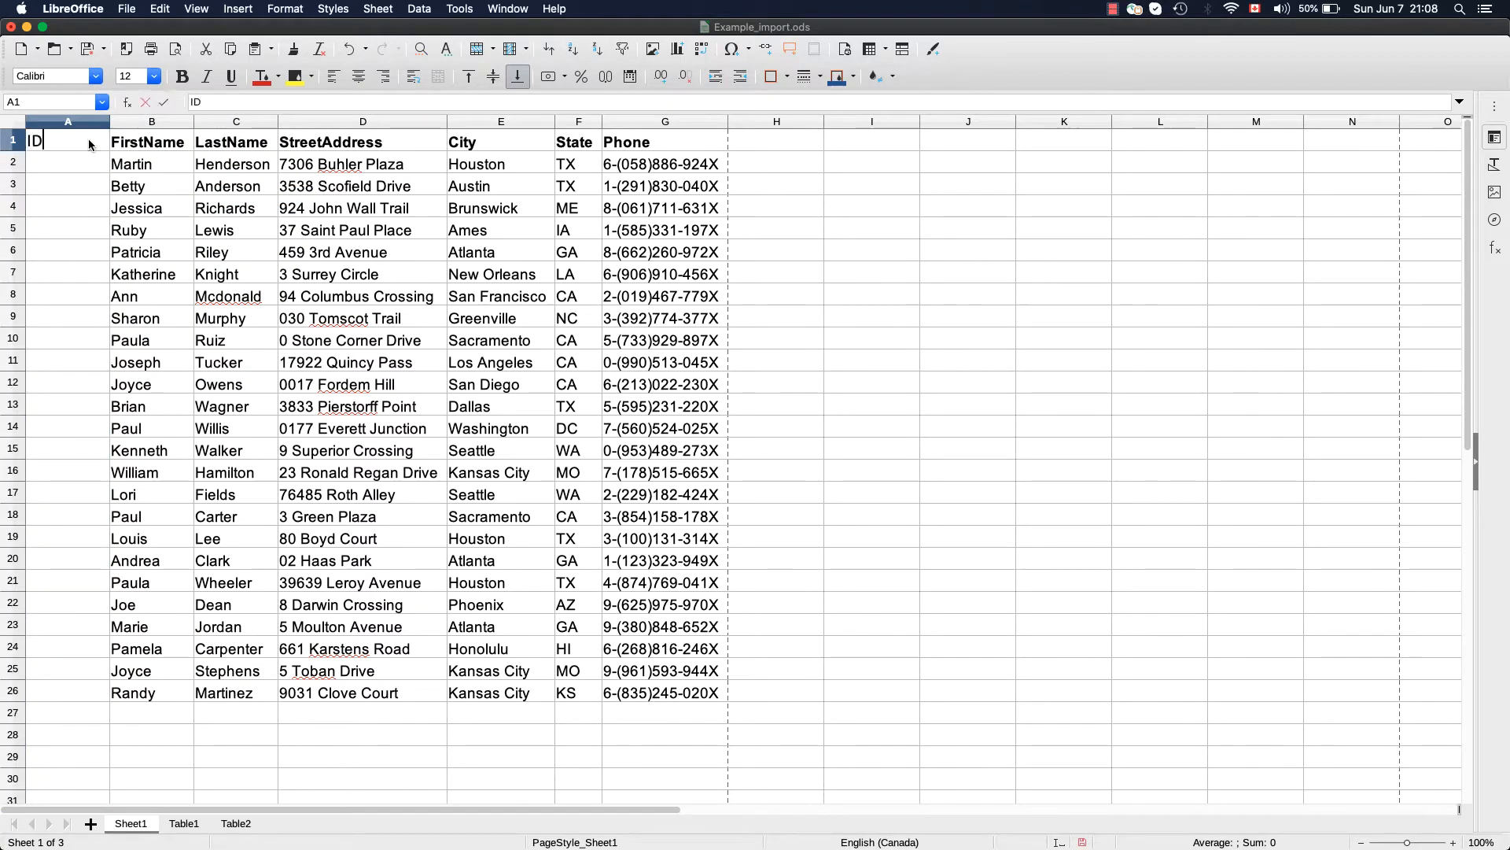
{"action": "left_click", "coordinate": [53, 226]}
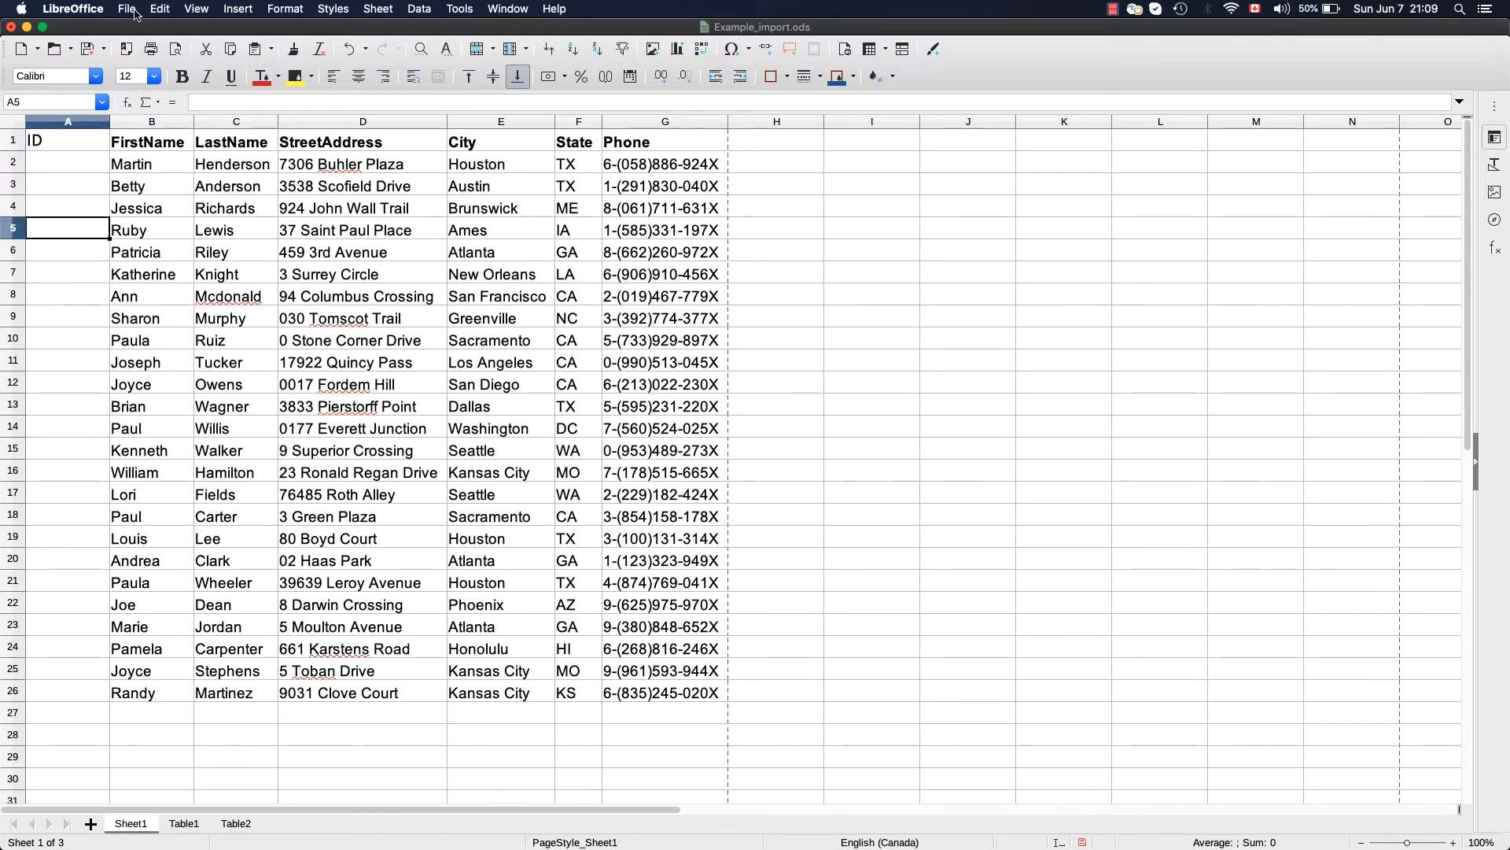
{"action": "left_click", "coordinate": [87, 49]}
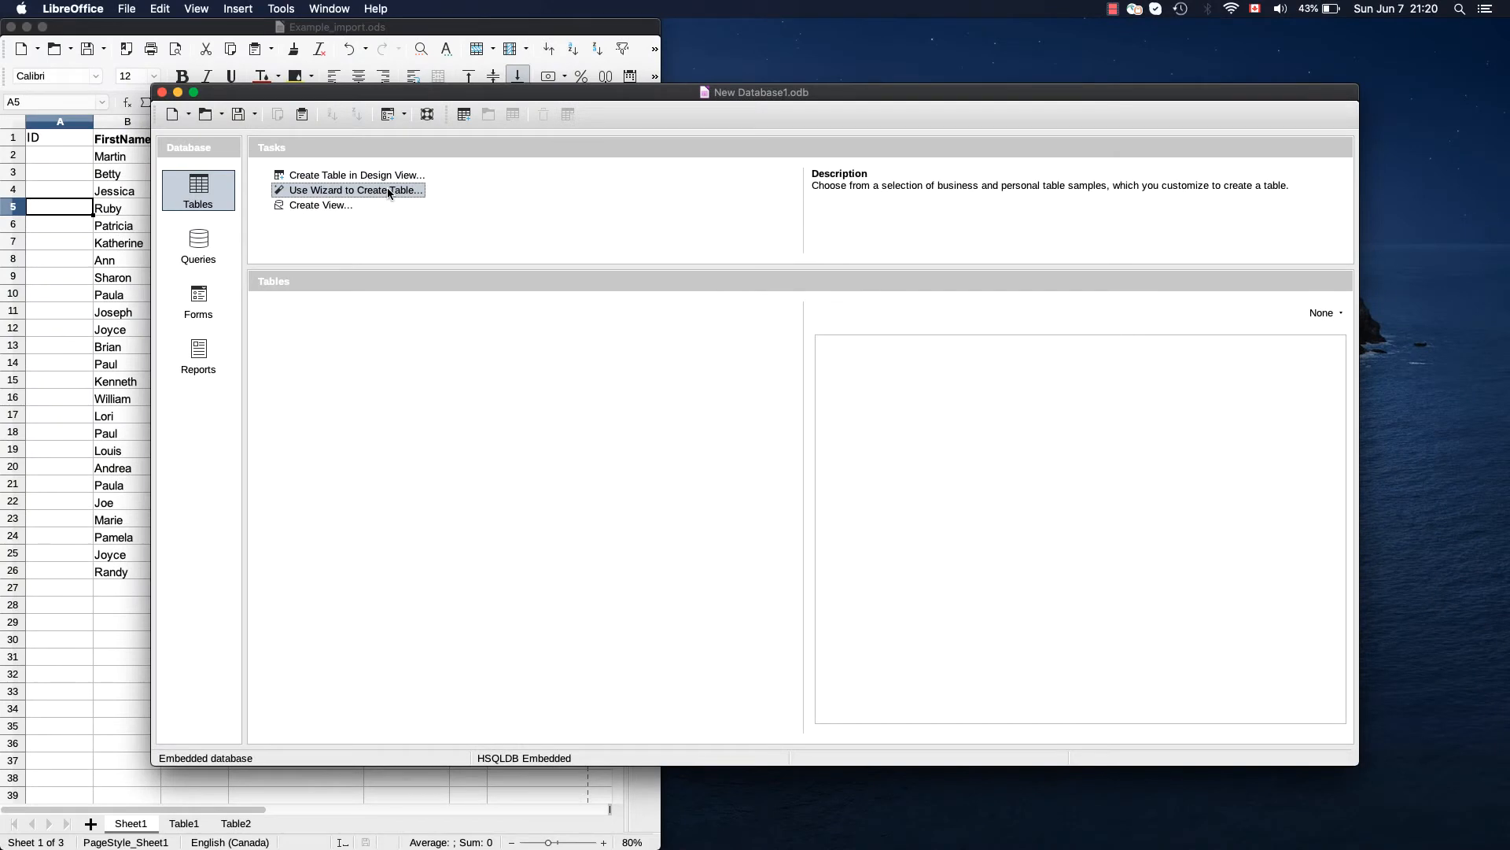
{"action": "left_click", "coordinate": [388, 191]}
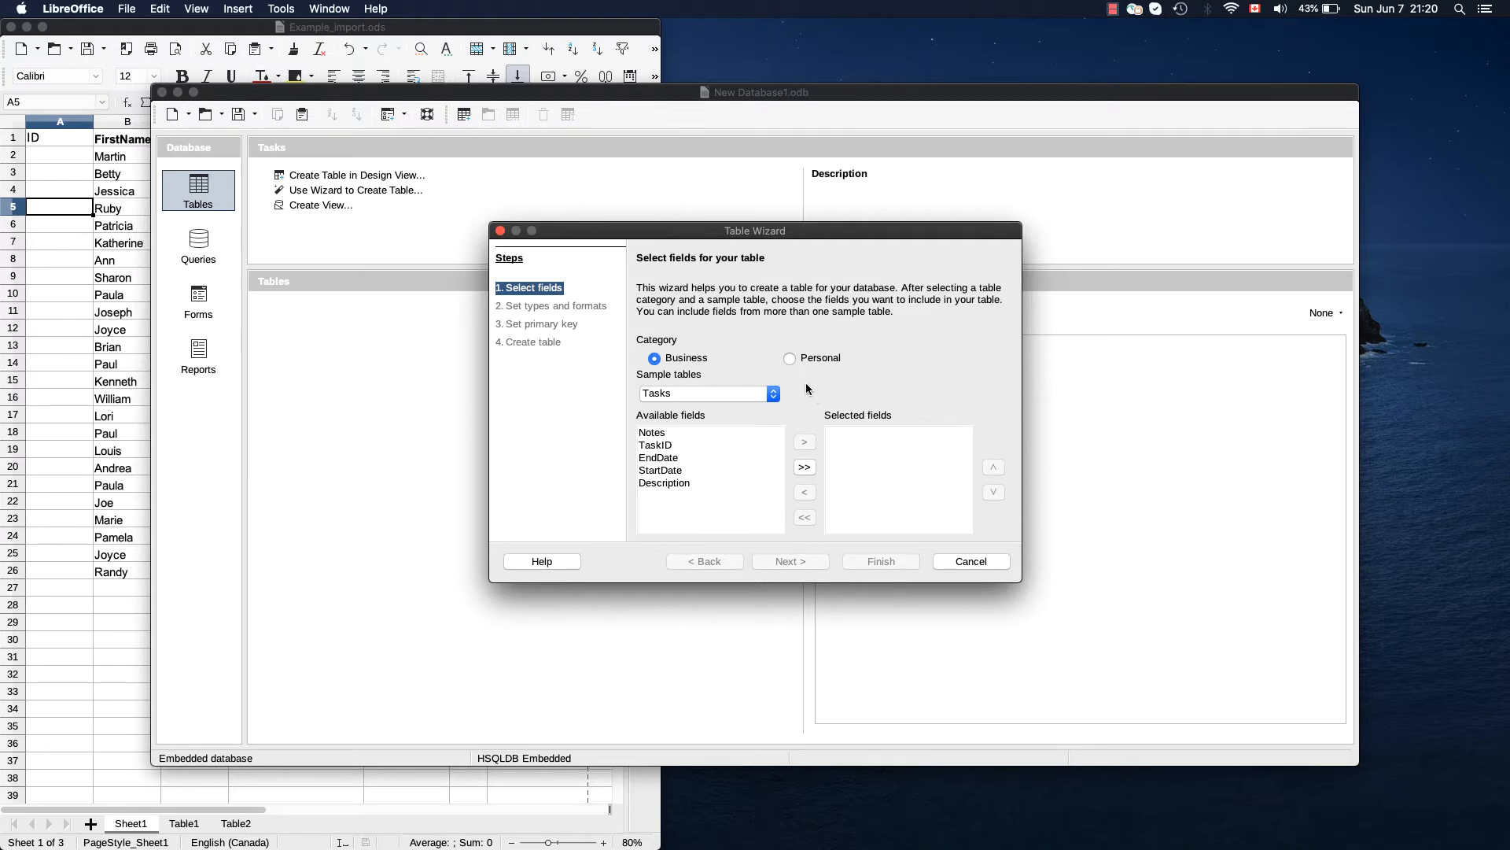
{"action": "left_click", "coordinate": [774, 394]}
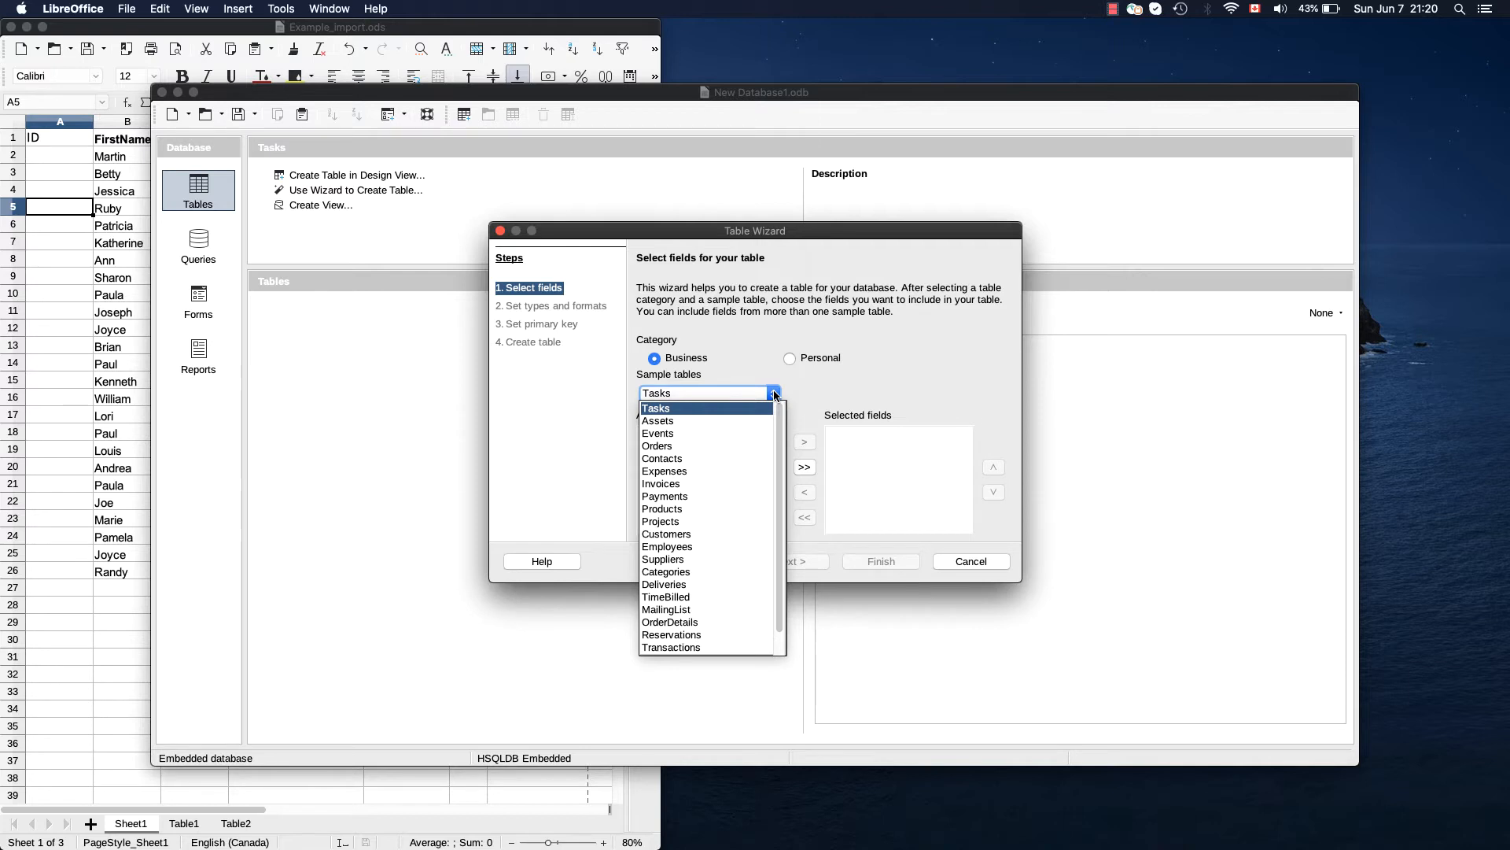
{"action": "left_click", "coordinate": [774, 393]}
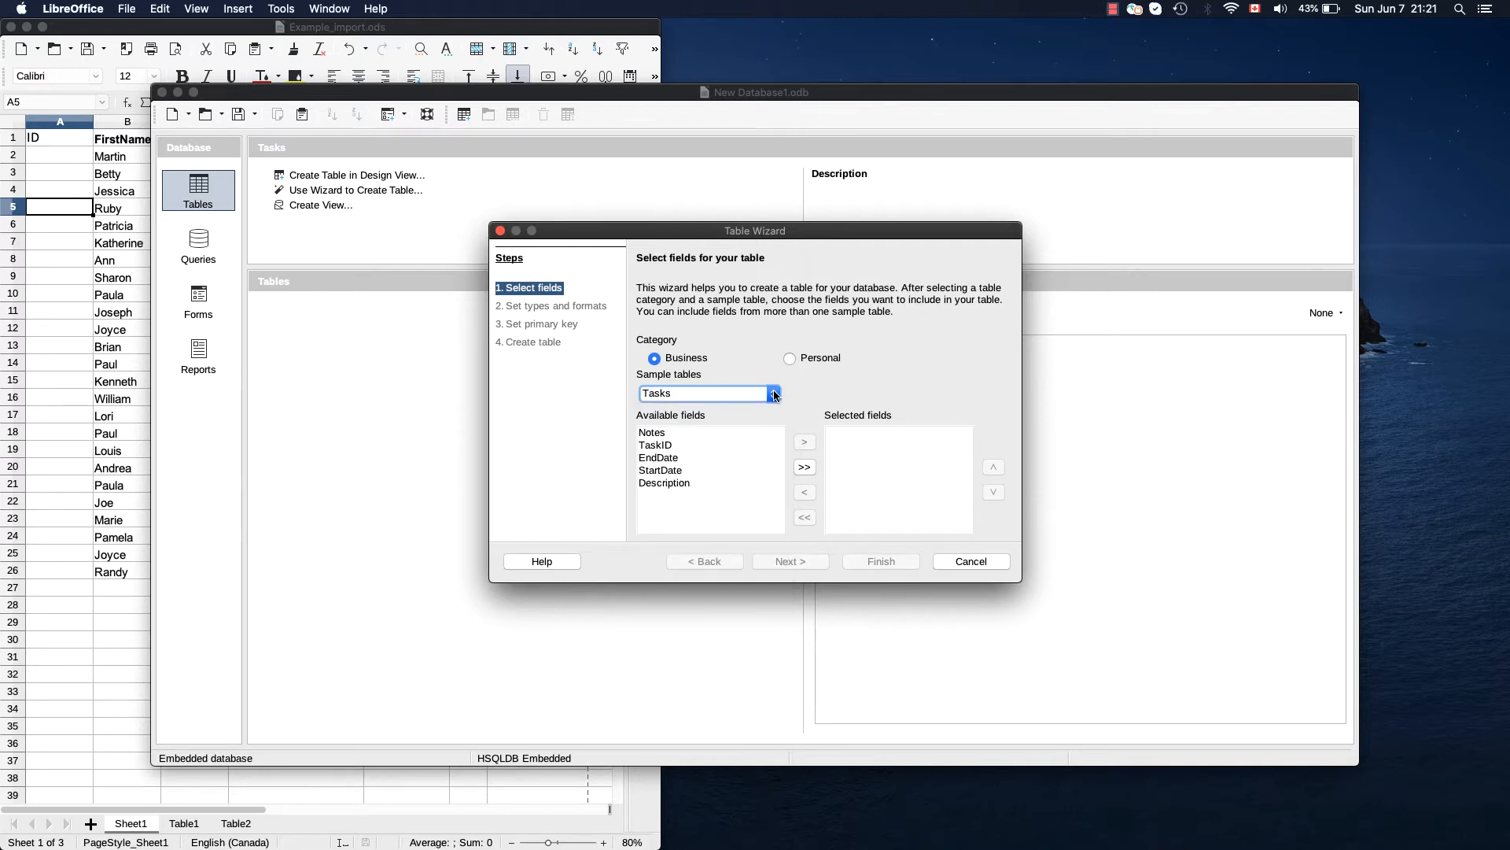
{"action": "left_click", "coordinate": [791, 360]}
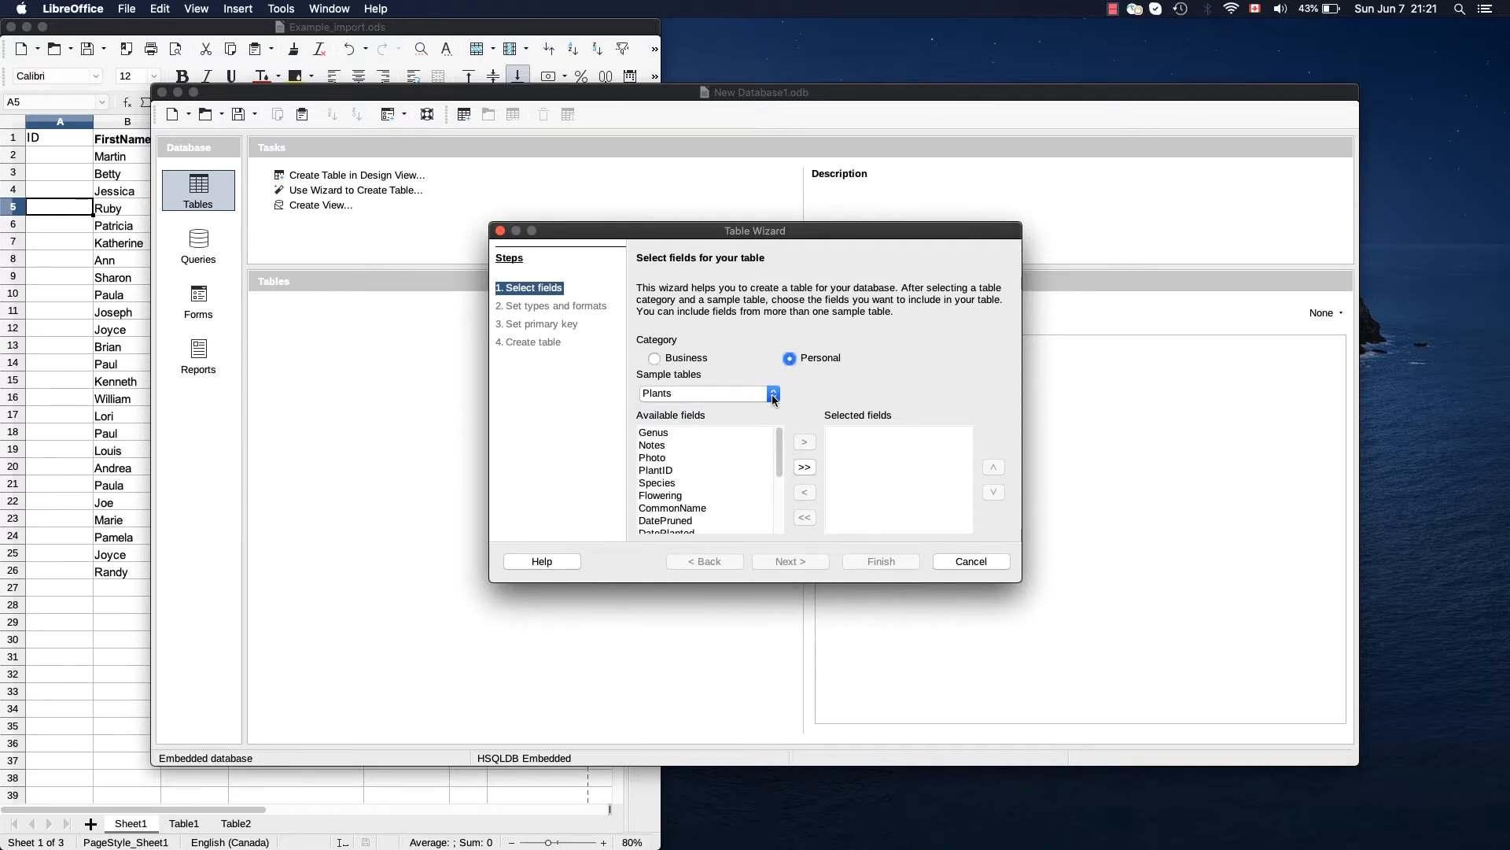
{"action": "left_click", "coordinate": [774, 395]}
{"action": "left_click", "coordinate": [775, 394]}
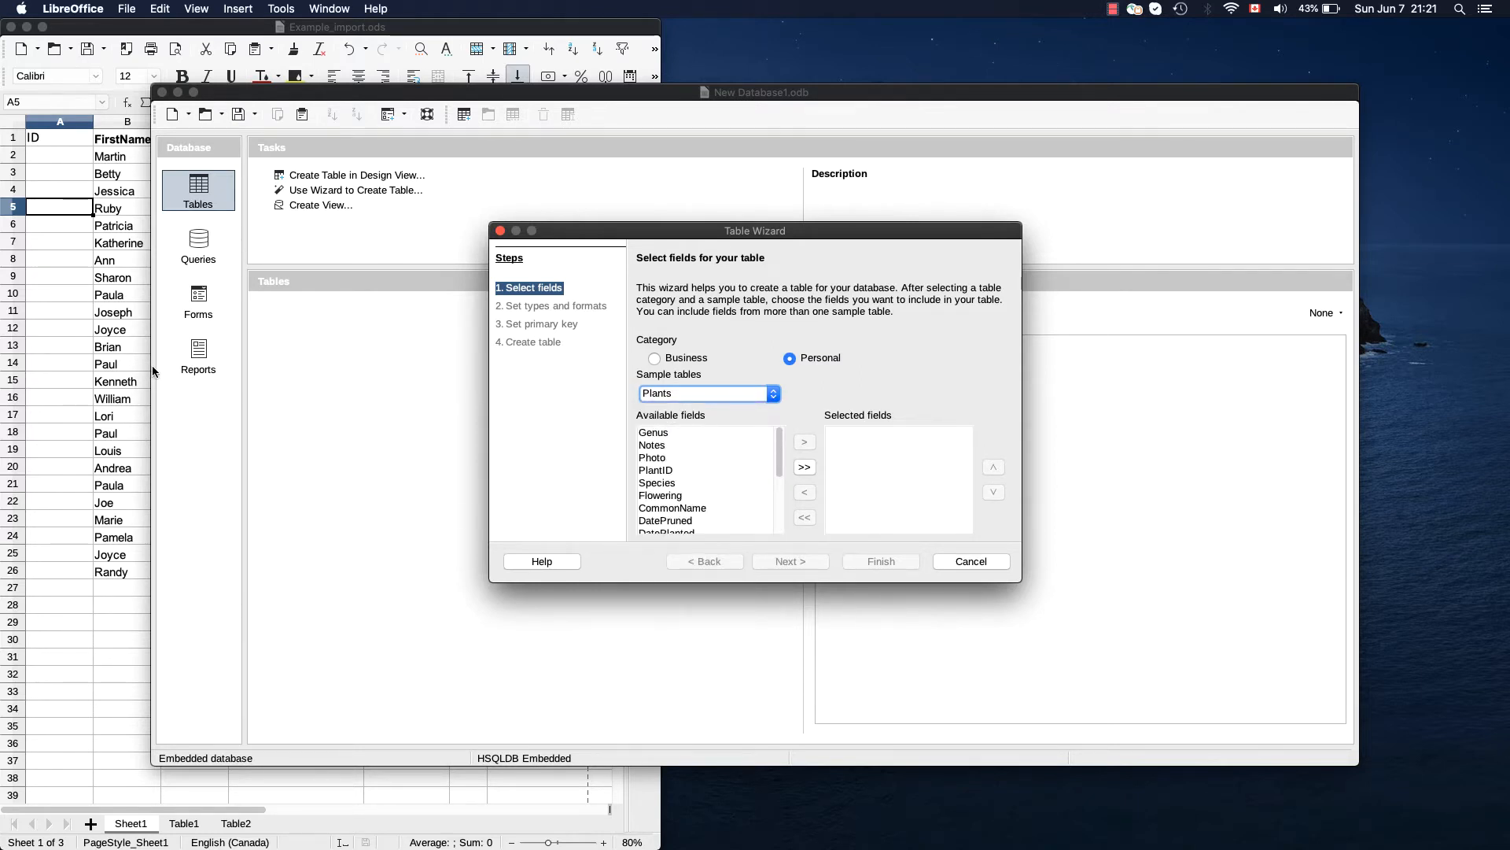
{"action": "left_click", "coordinate": [970, 560]}
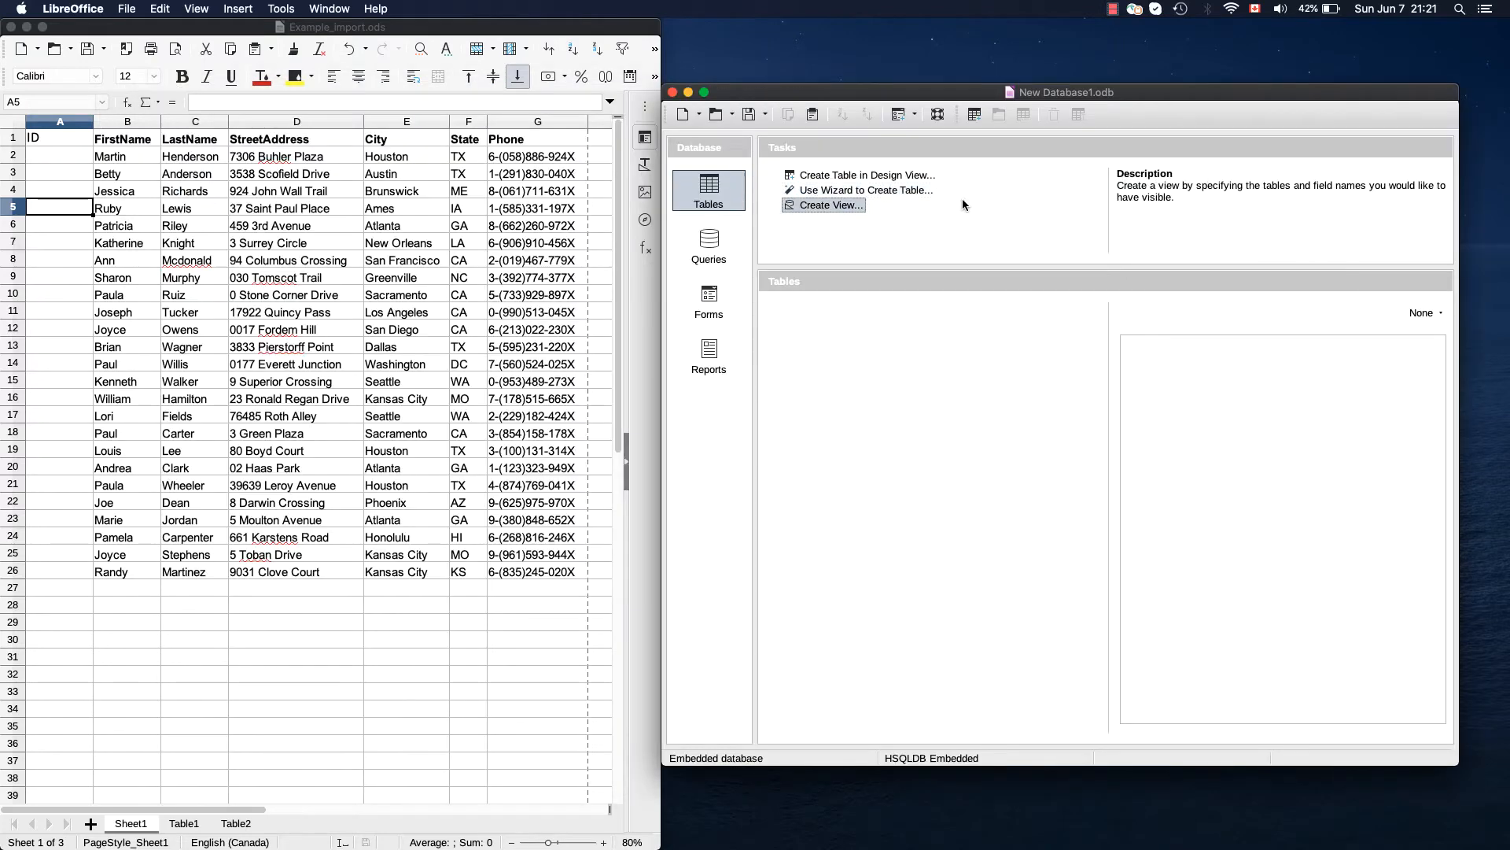
Start the Table Wizard in the new database and choose the Employees sample table from the Business category.
{"action": "left_click", "coordinate": [890, 191]}
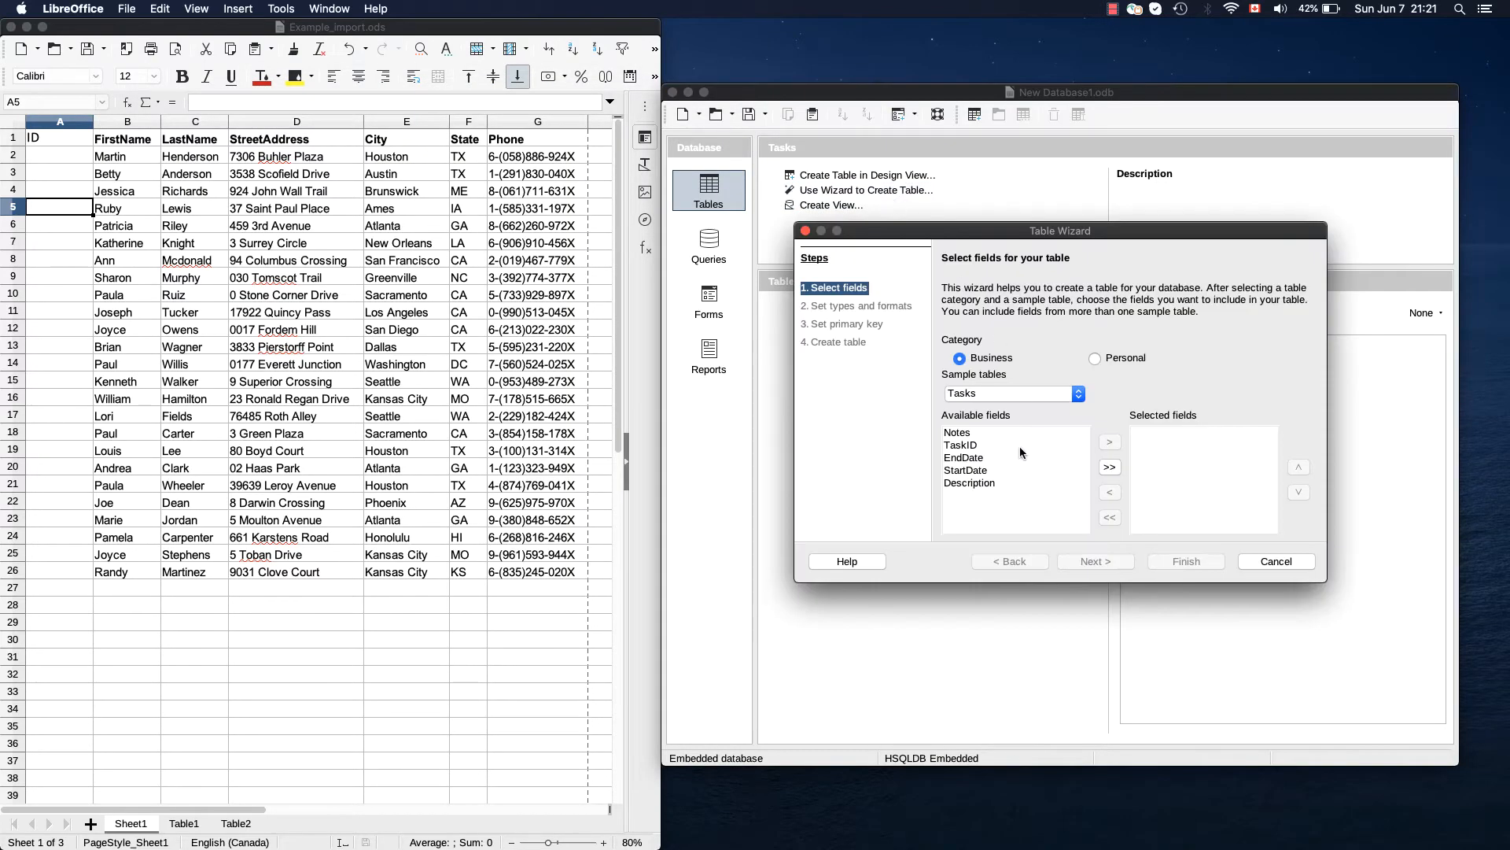
{"action": "left_click", "coordinate": [1079, 395]}
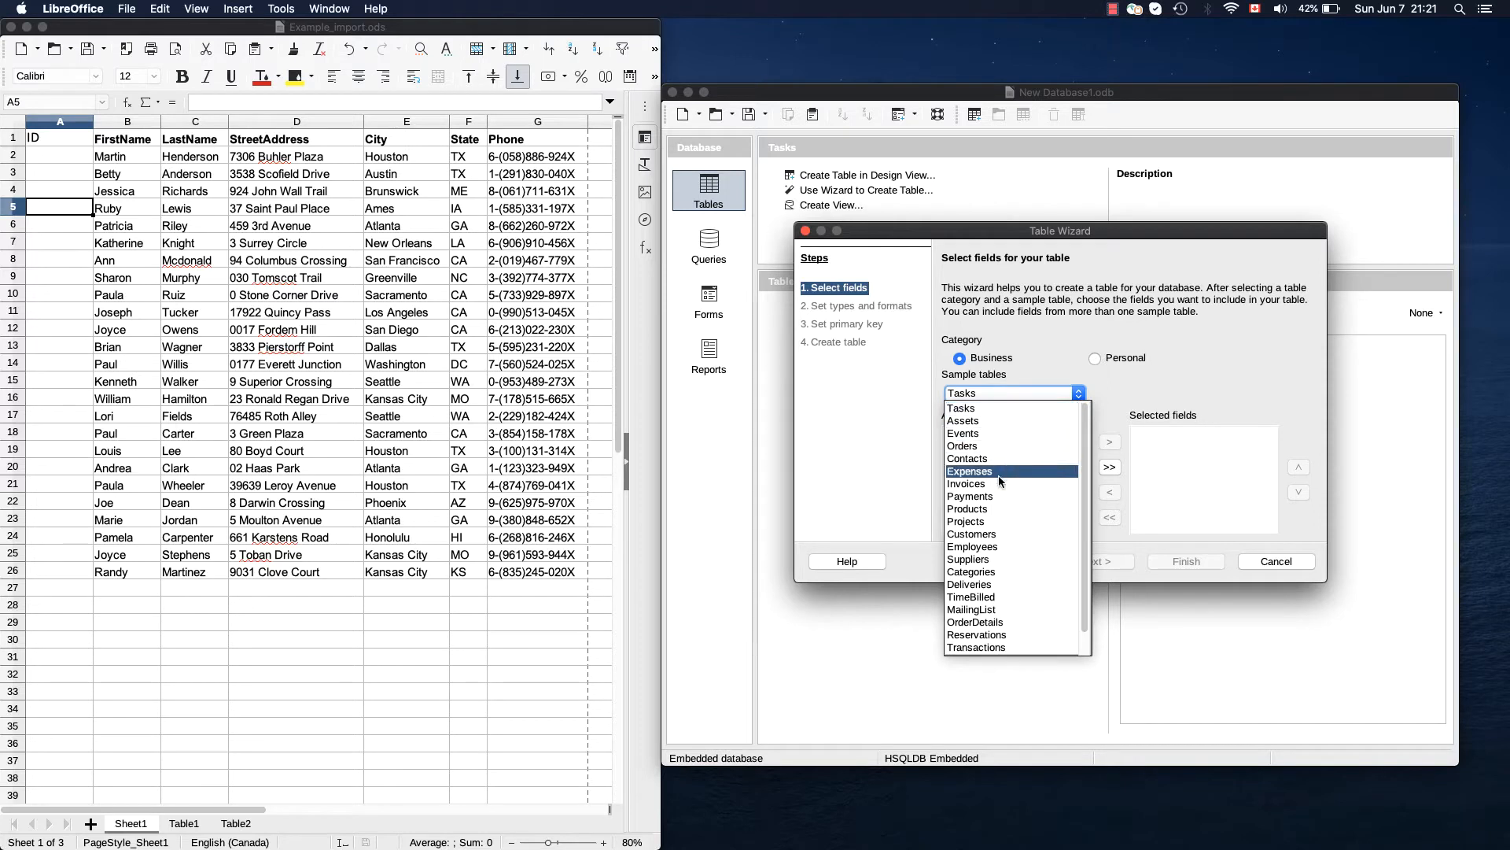
{"action": "left_click", "coordinate": [987, 549]}
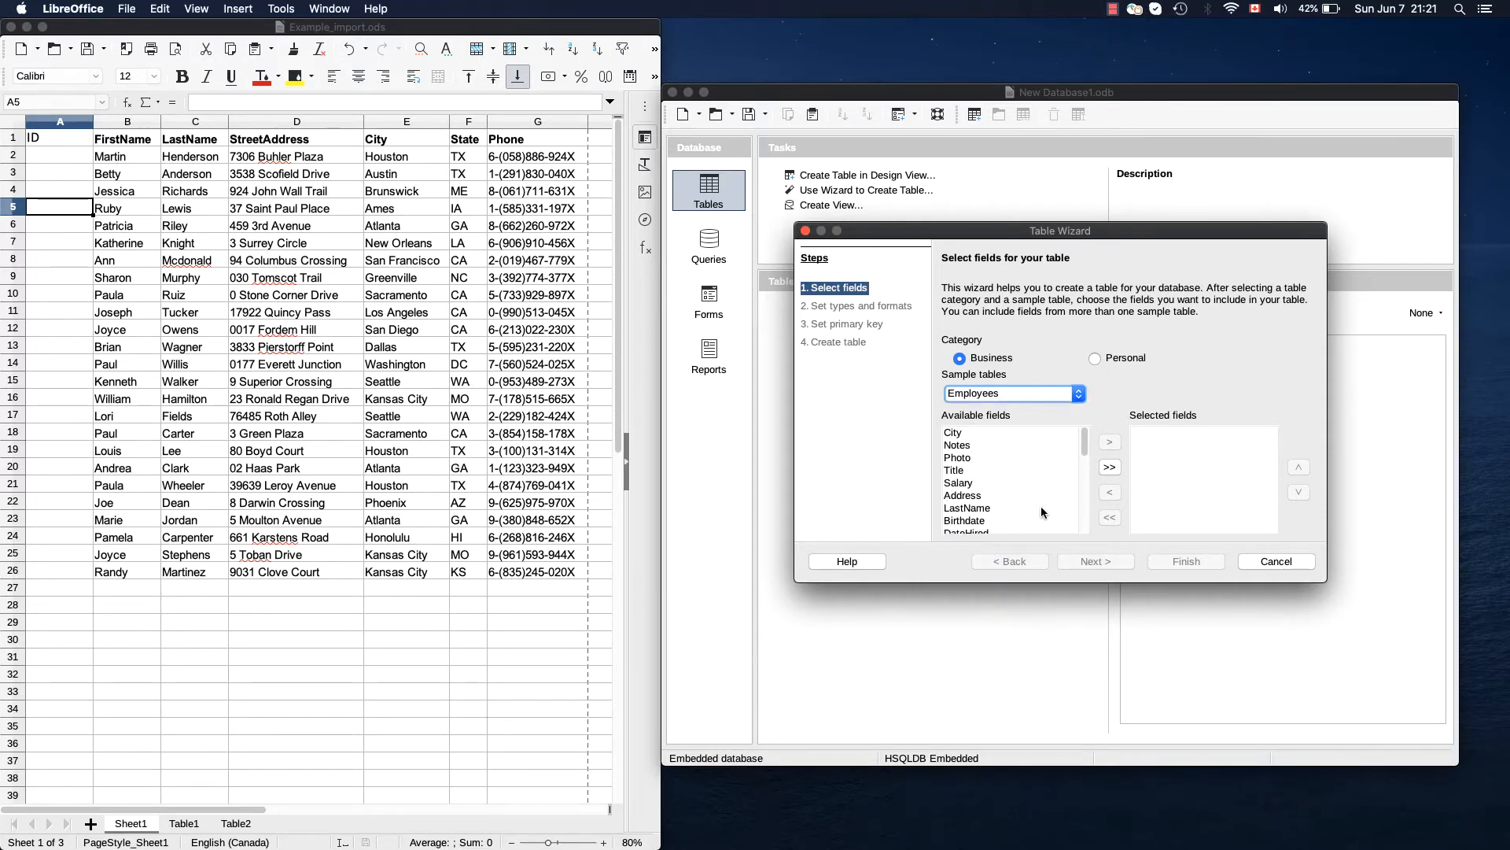
Add the FirstName, LastName, Address, City, StateOrProvince and PhoneNumber fields to the table and continue to the field types and formats.
{"action": "scroll", "coordinate": [1041, 510], "scroll_direction": "down", "scroll_amount": 1}
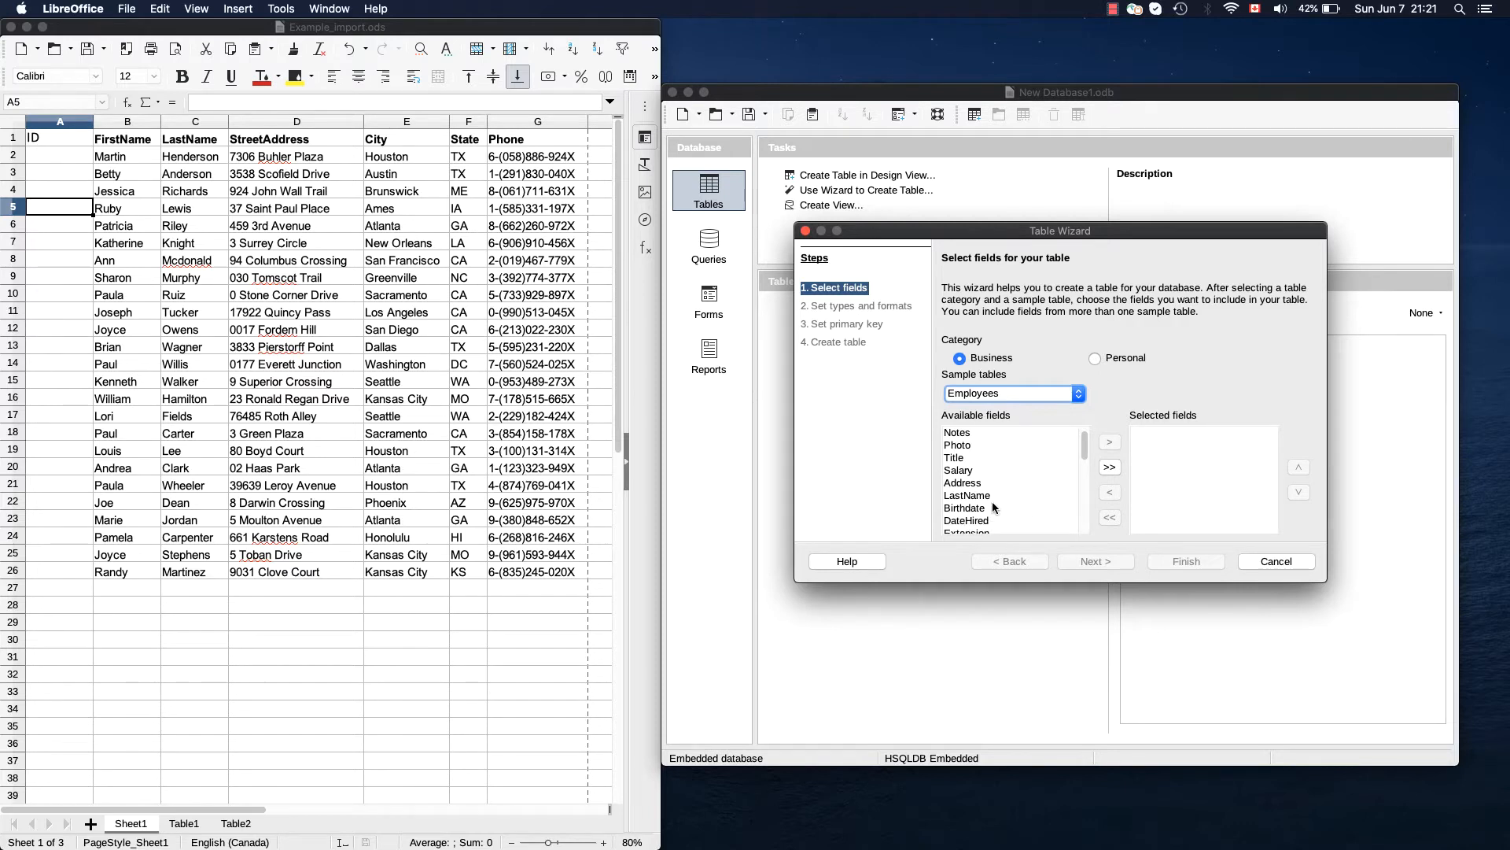
{"action": "scroll", "coordinate": [994, 508], "scroll_direction": "down", "scroll_amount": 2}
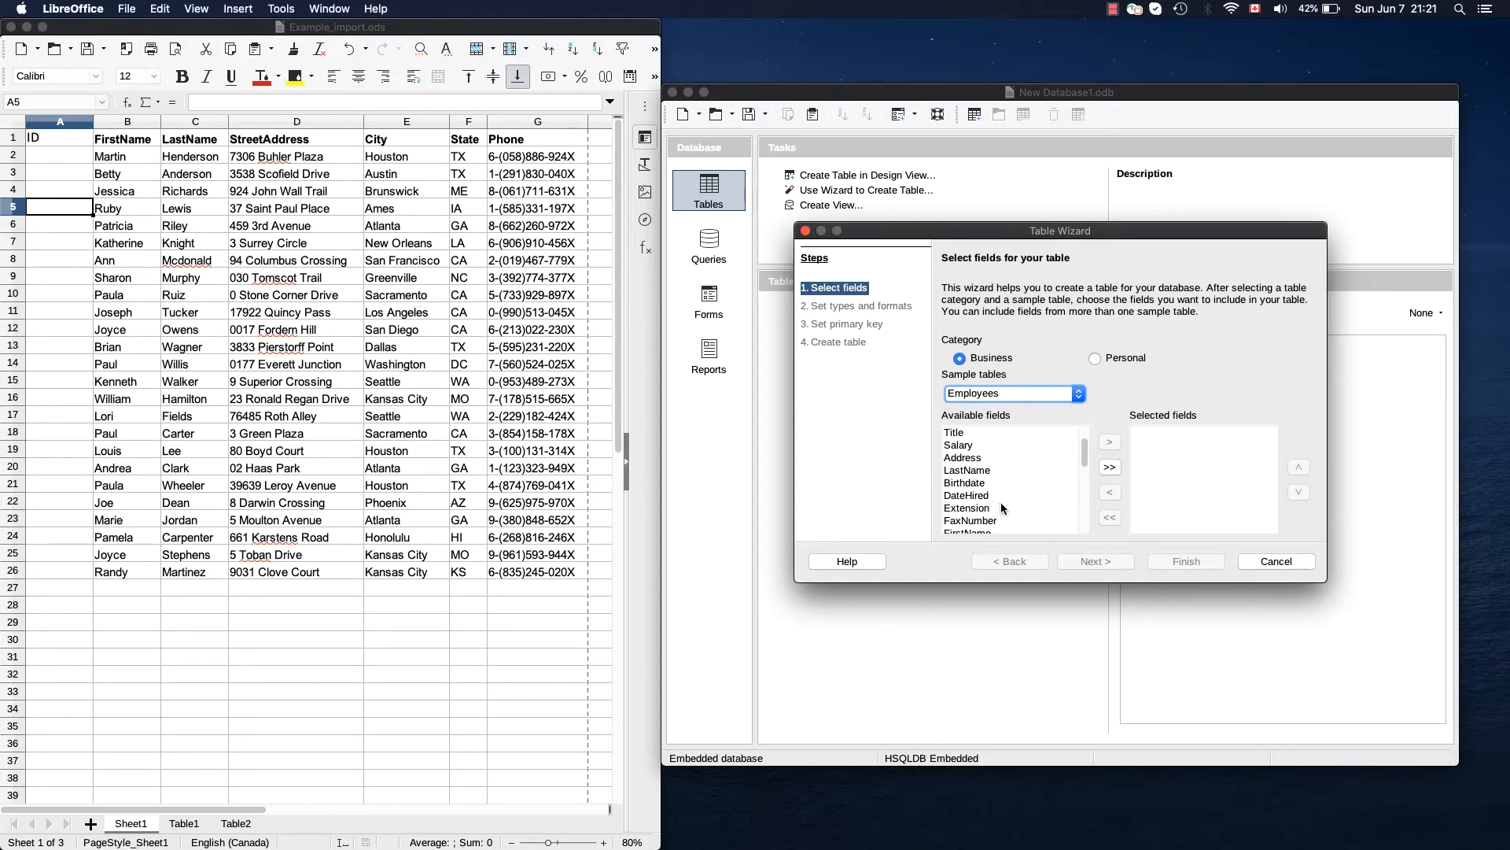
{"action": "scroll", "coordinate": [1003, 509], "scroll_direction": "down", "scroll_amount": 1}
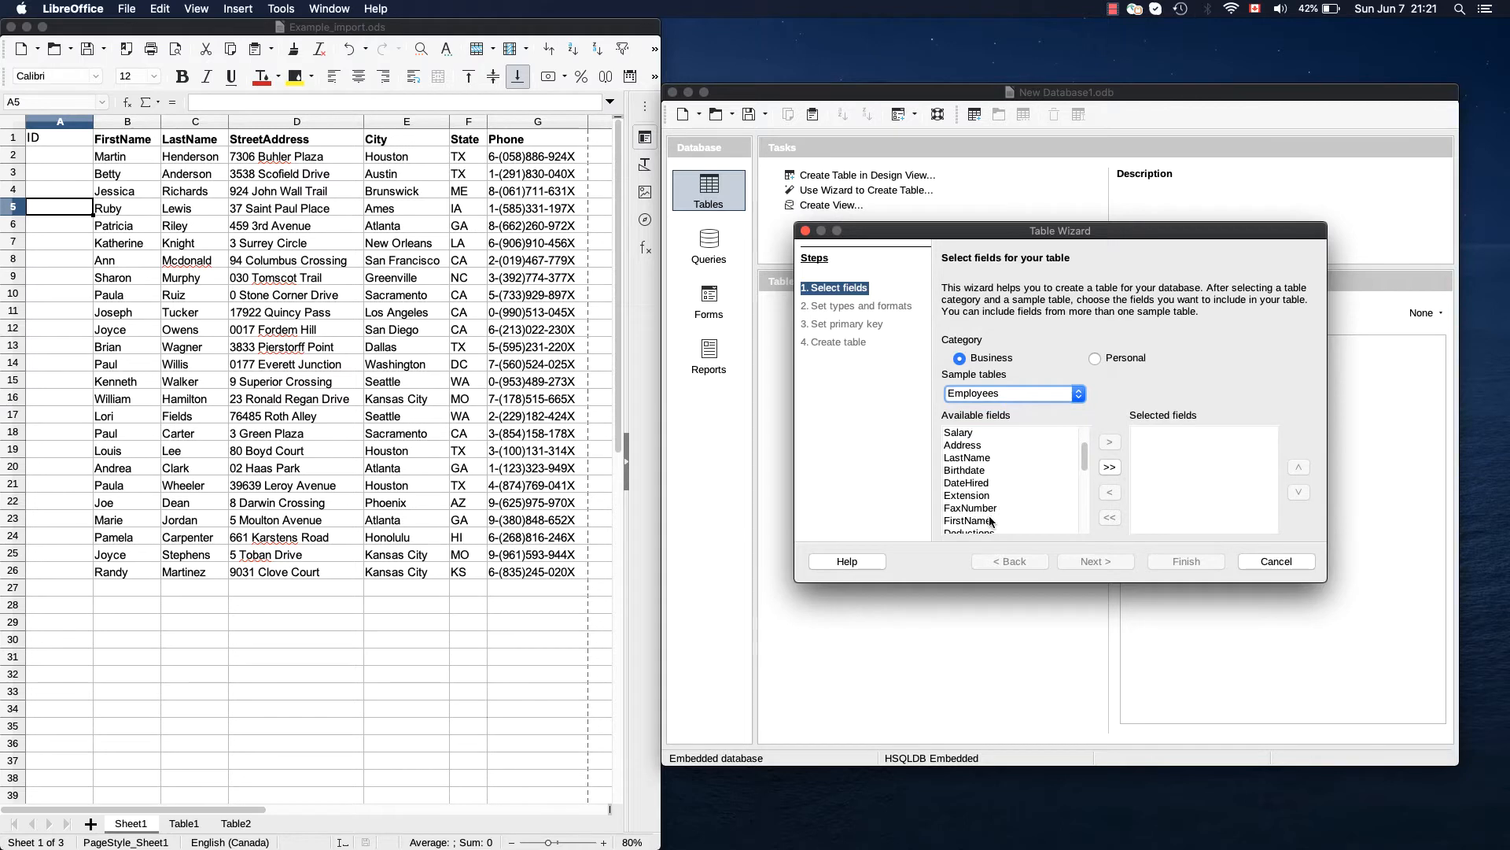
{"action": "left_click", "coordinate": [983, 522]}
{"action": "left_click", "coordinate": [1110, 442]}
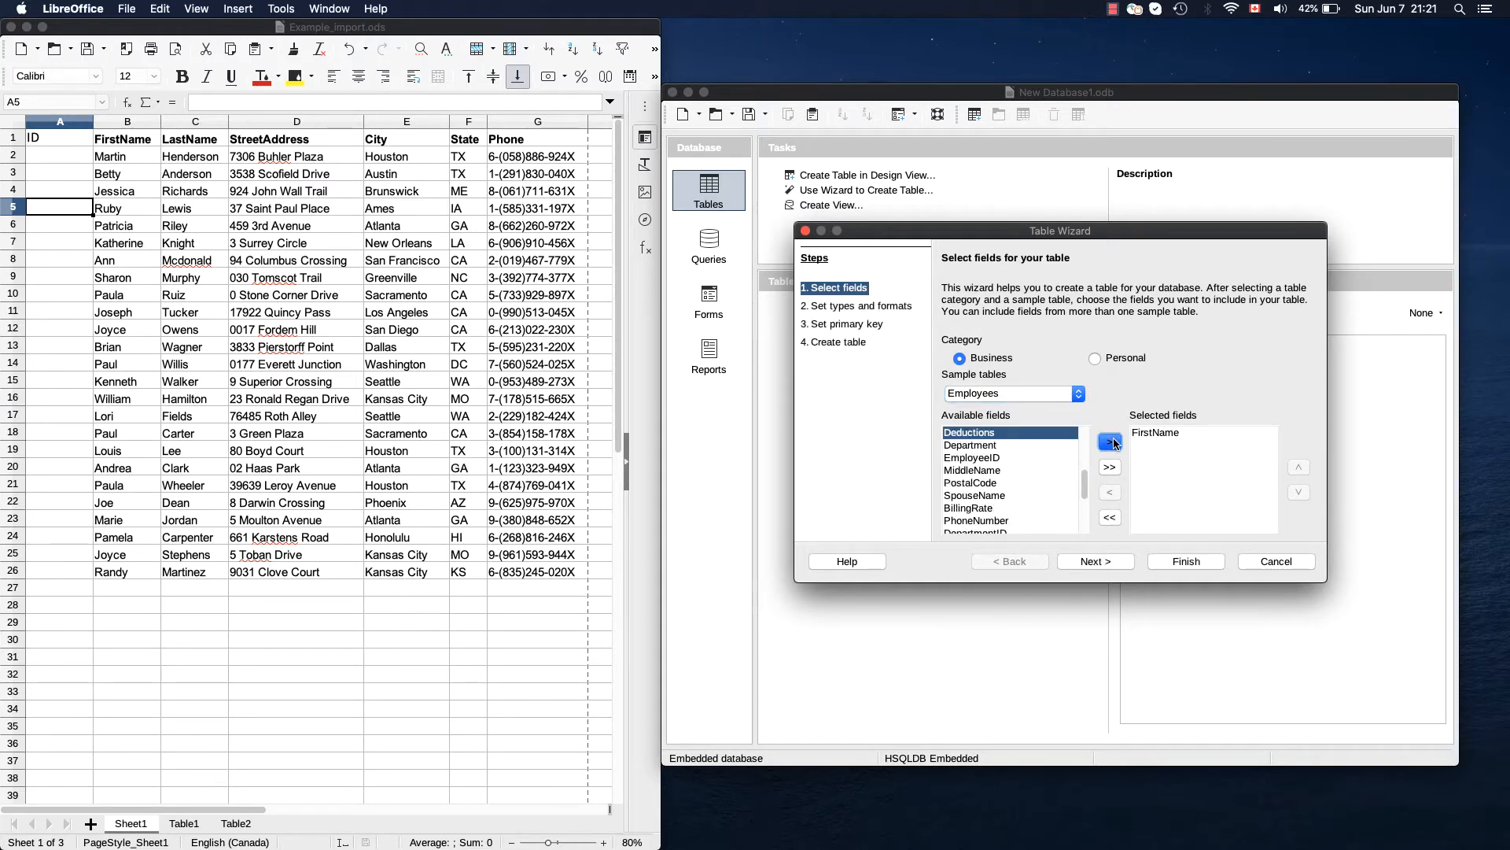
{"action": "scroll", "coordinate": [1032, 495], "scroll_direction": "up", "scroll_amount": 6}
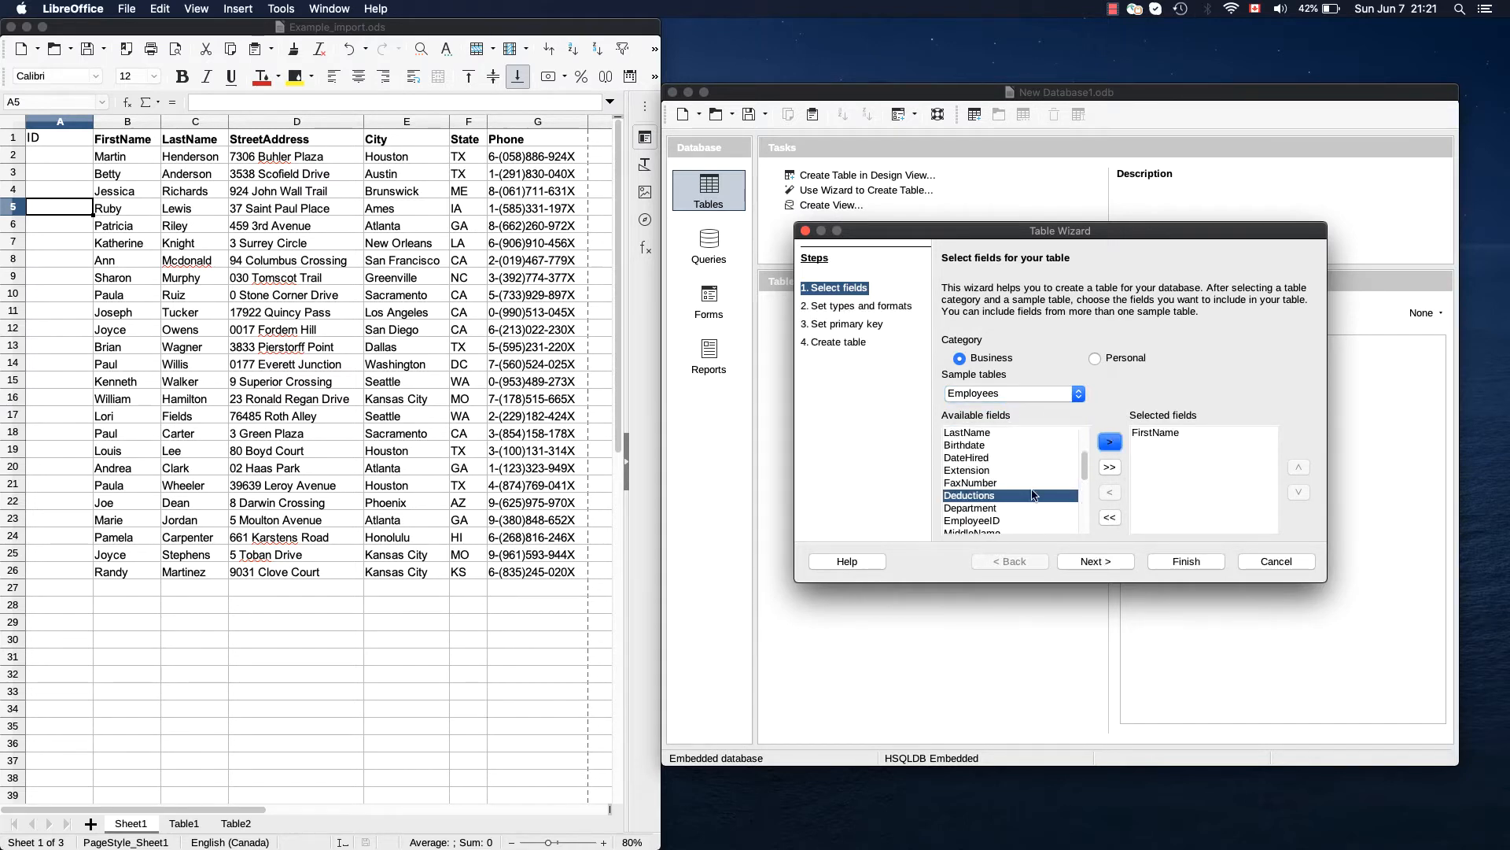
{"action": "left_click", "coordinate": [979, 446]}
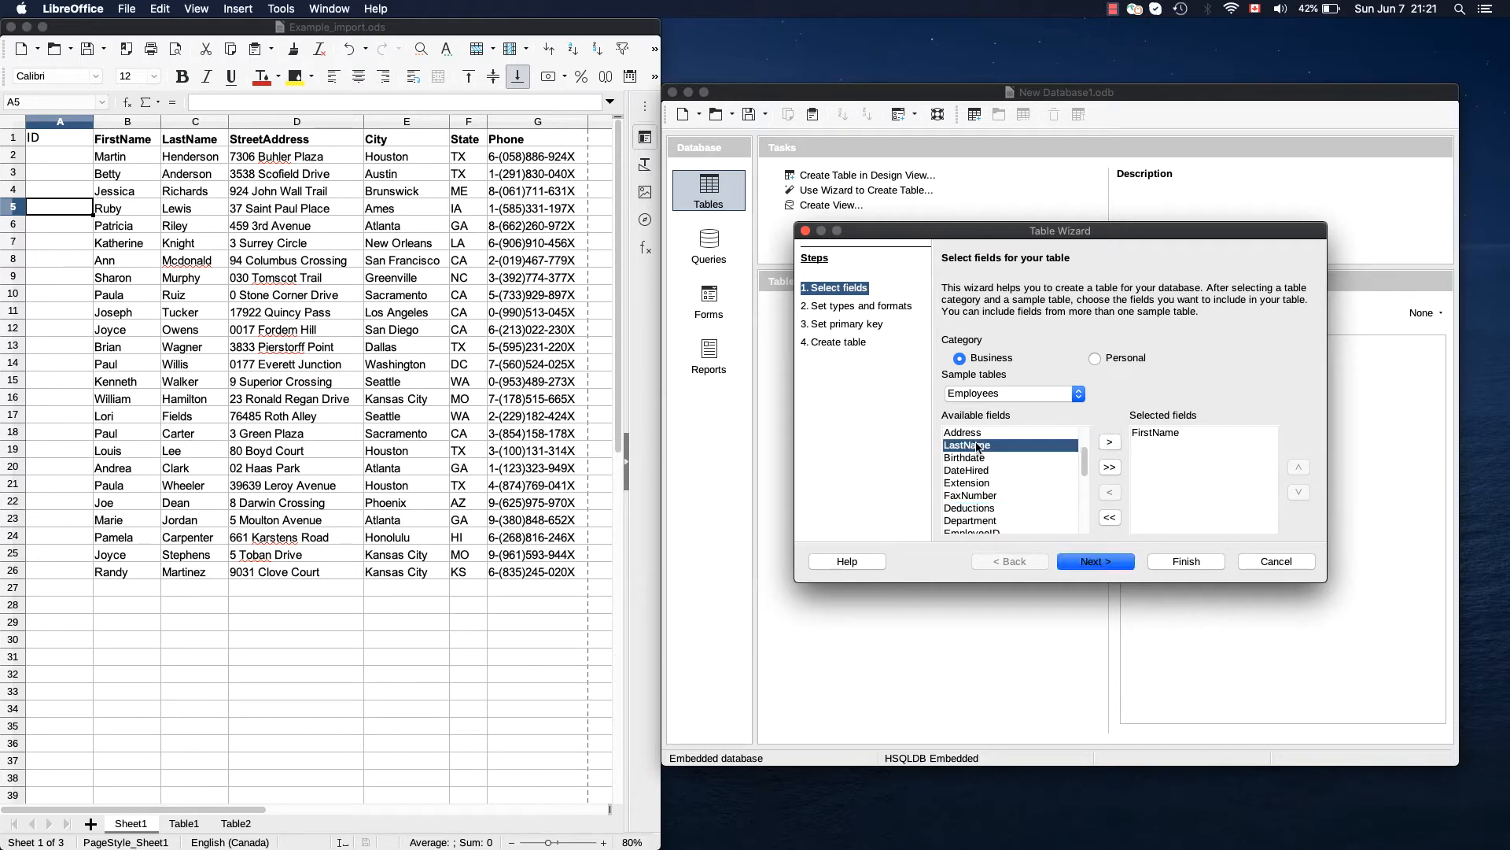
{"action": "left_click", "coordinate": [1113, 443]}
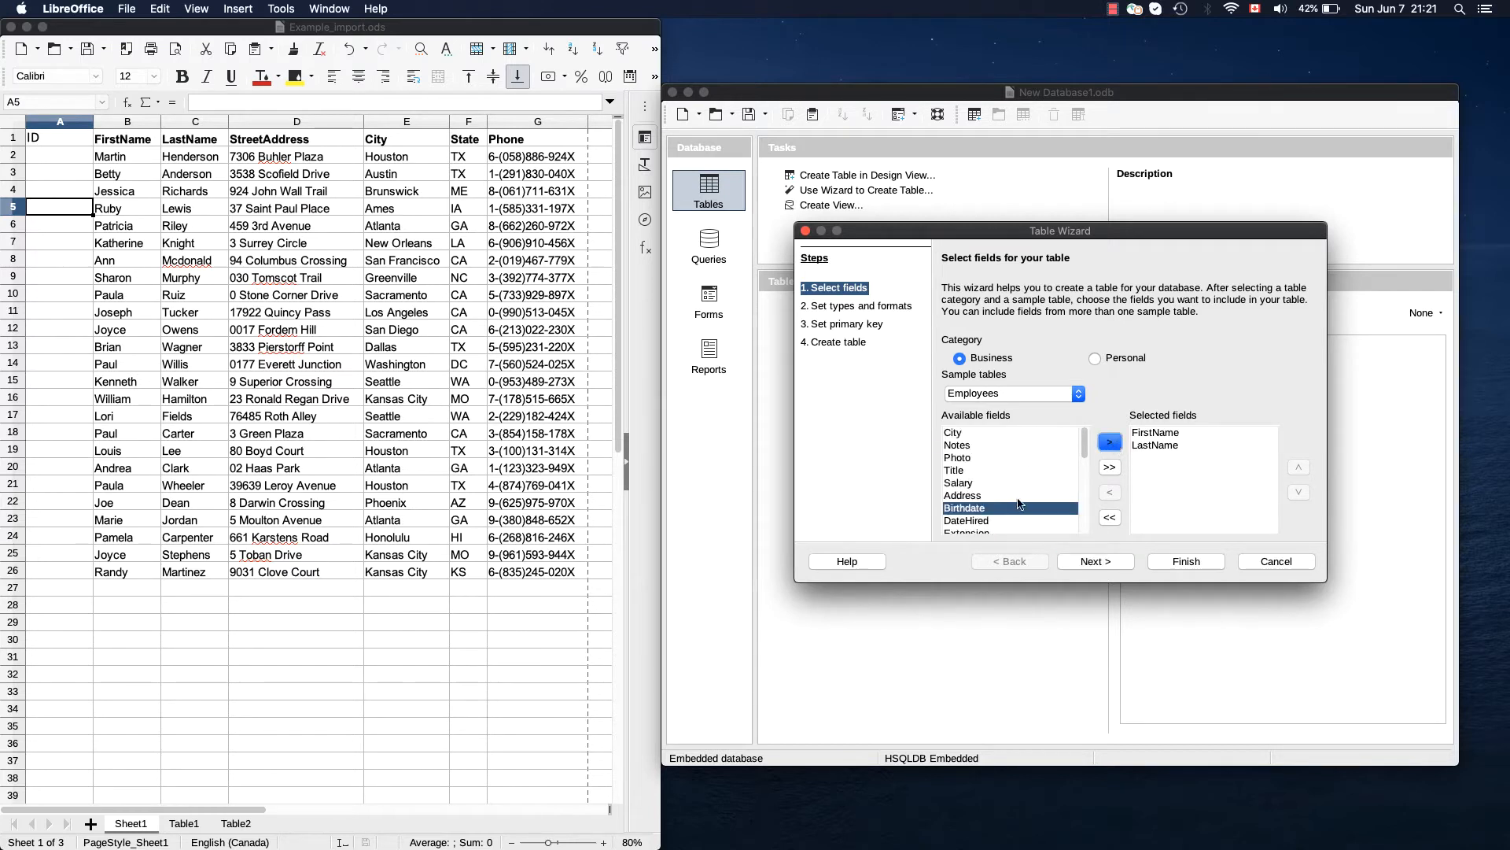
{"action": "scroll", "coordinate": [1015, 499], "scroll_direction": "down", "scroll_amount": 3}
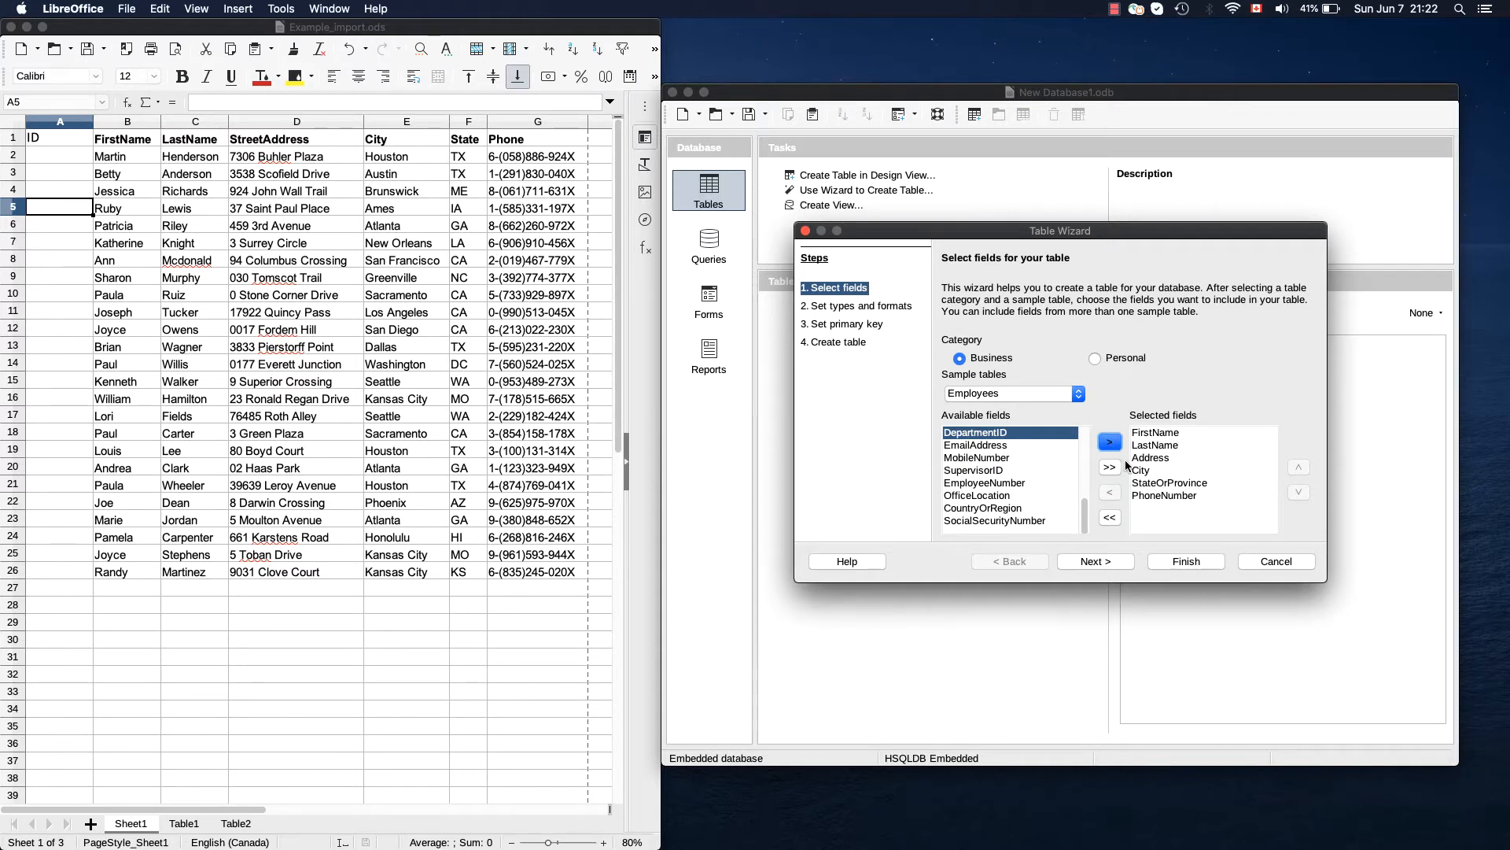
{"action": "left_click", "coordinate": [1169, 434]}
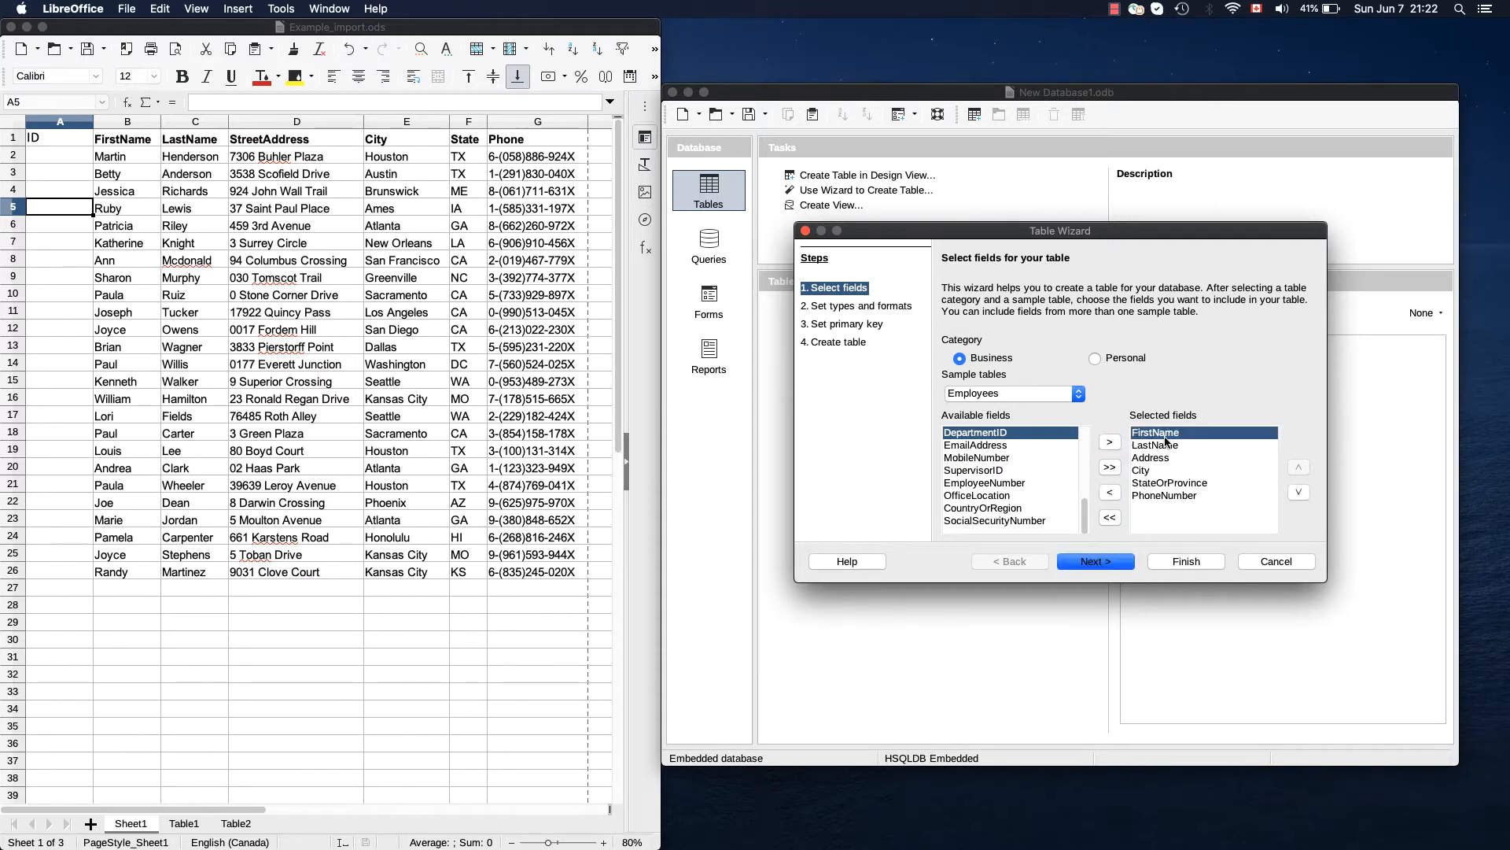
{"action": "left_click", "coordinate": [1111, 566]}
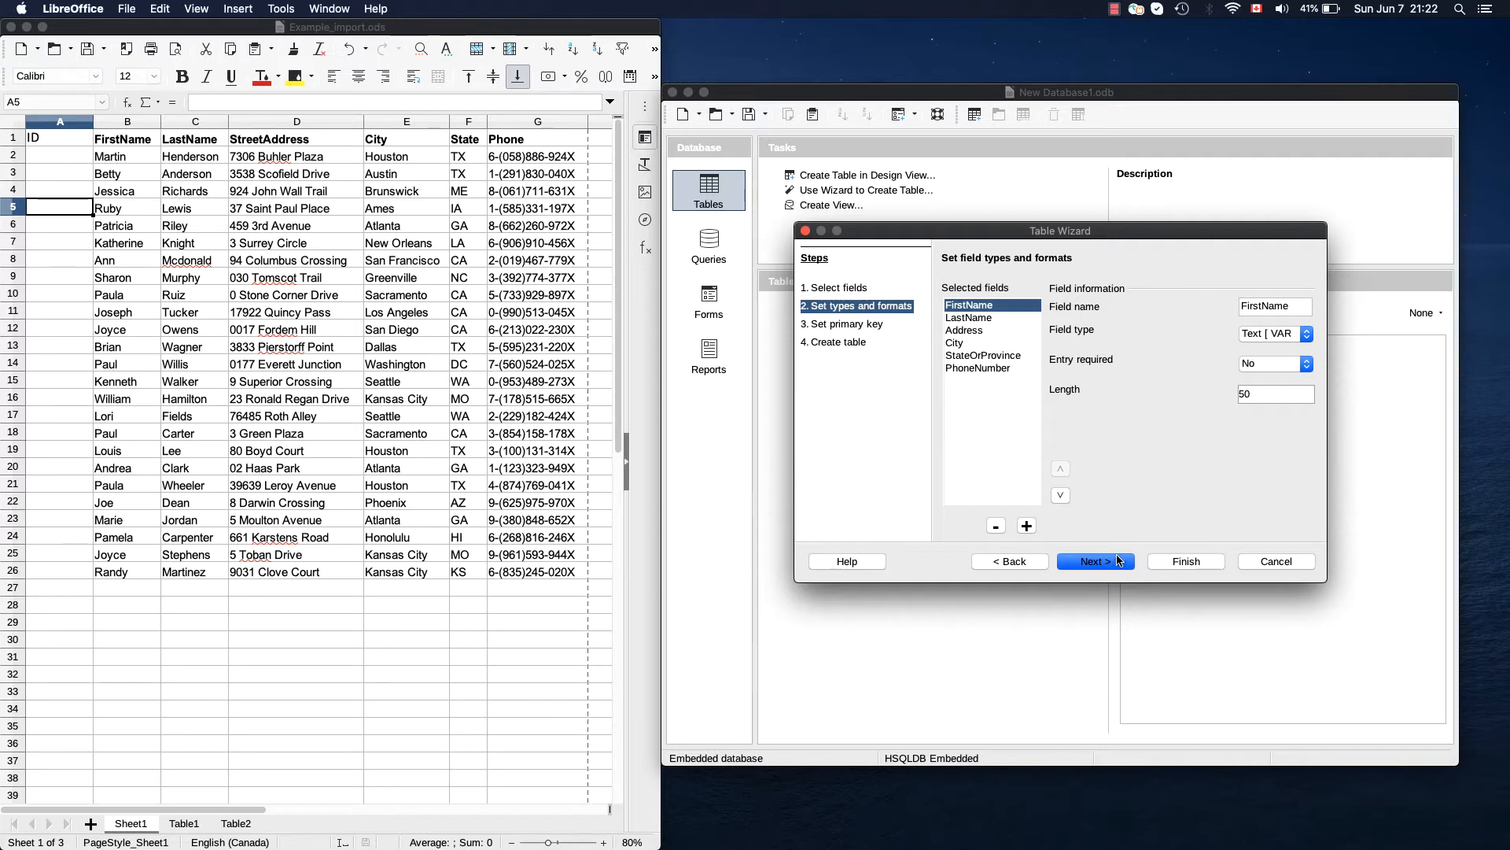
Make entry required for the FirstName and LastName fields.
{"action": "left_click", "coordinate": [1307, 364]}
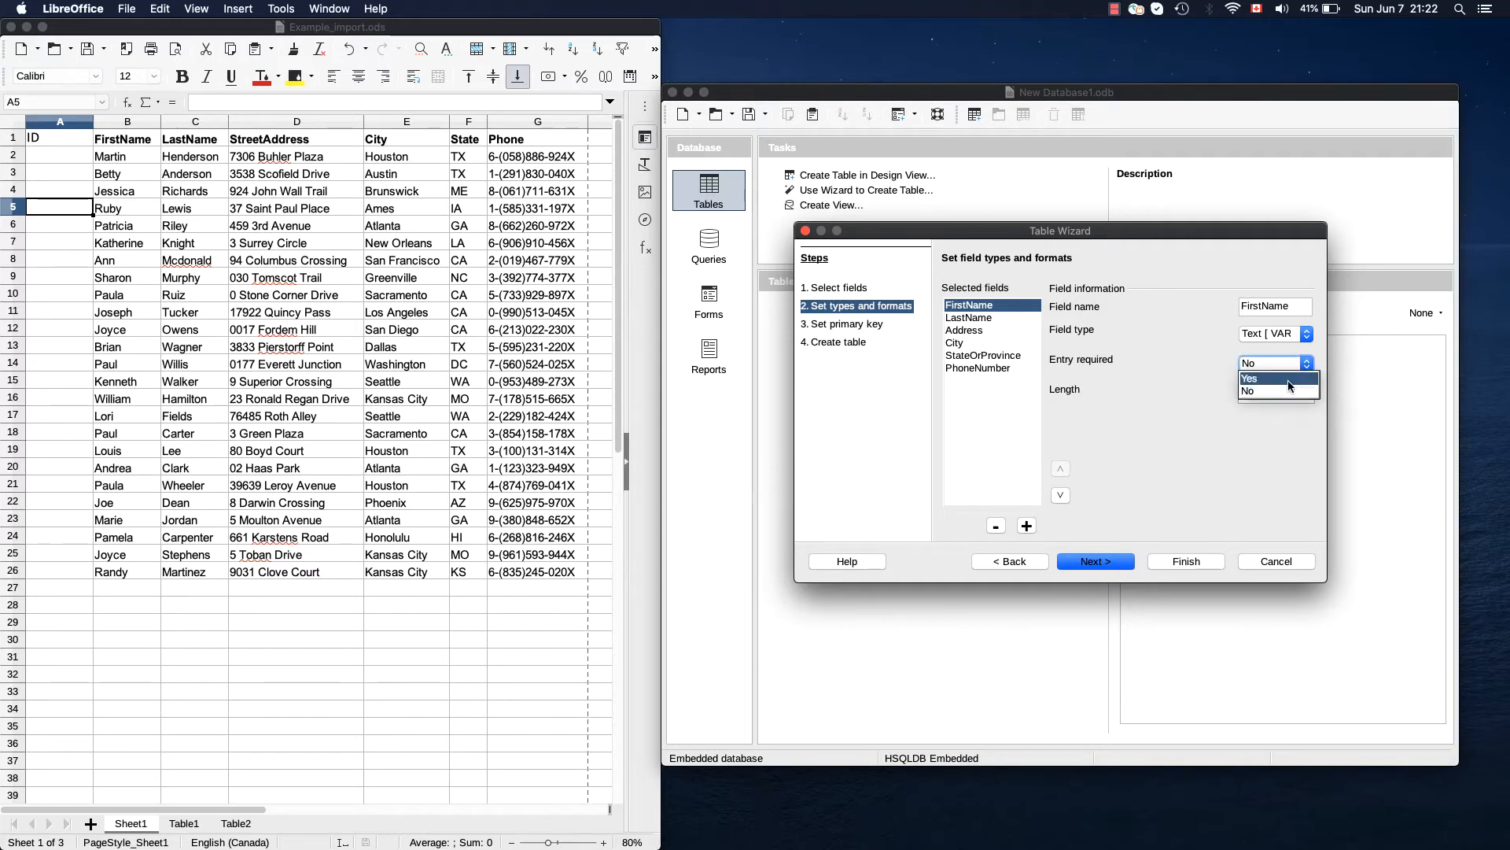
{"action": "left_click", "coordinate": [1296, 378]}
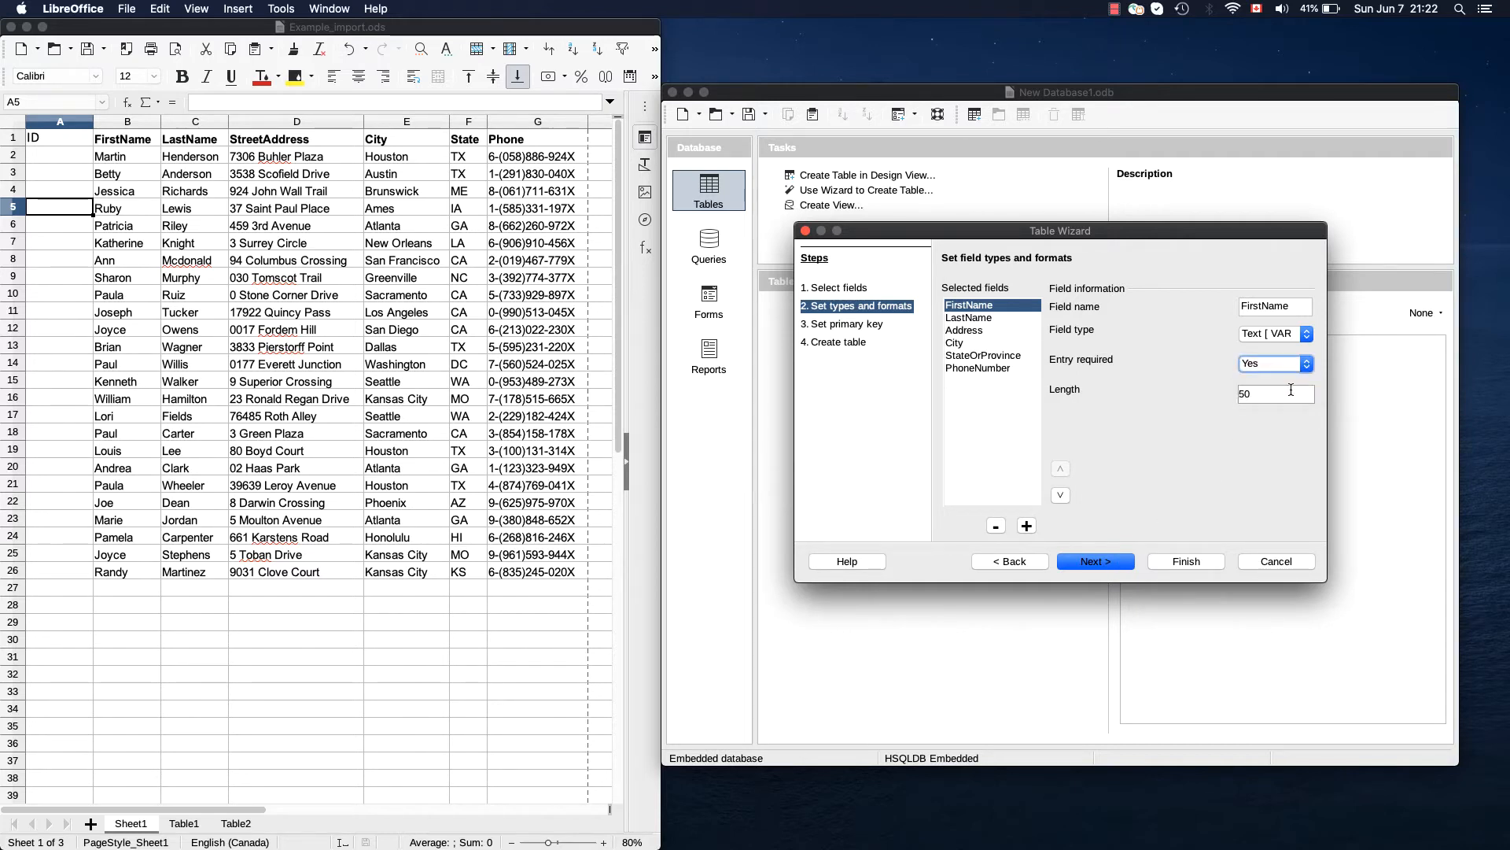
{"action": "left_click", "coordinate": [968, 320]}
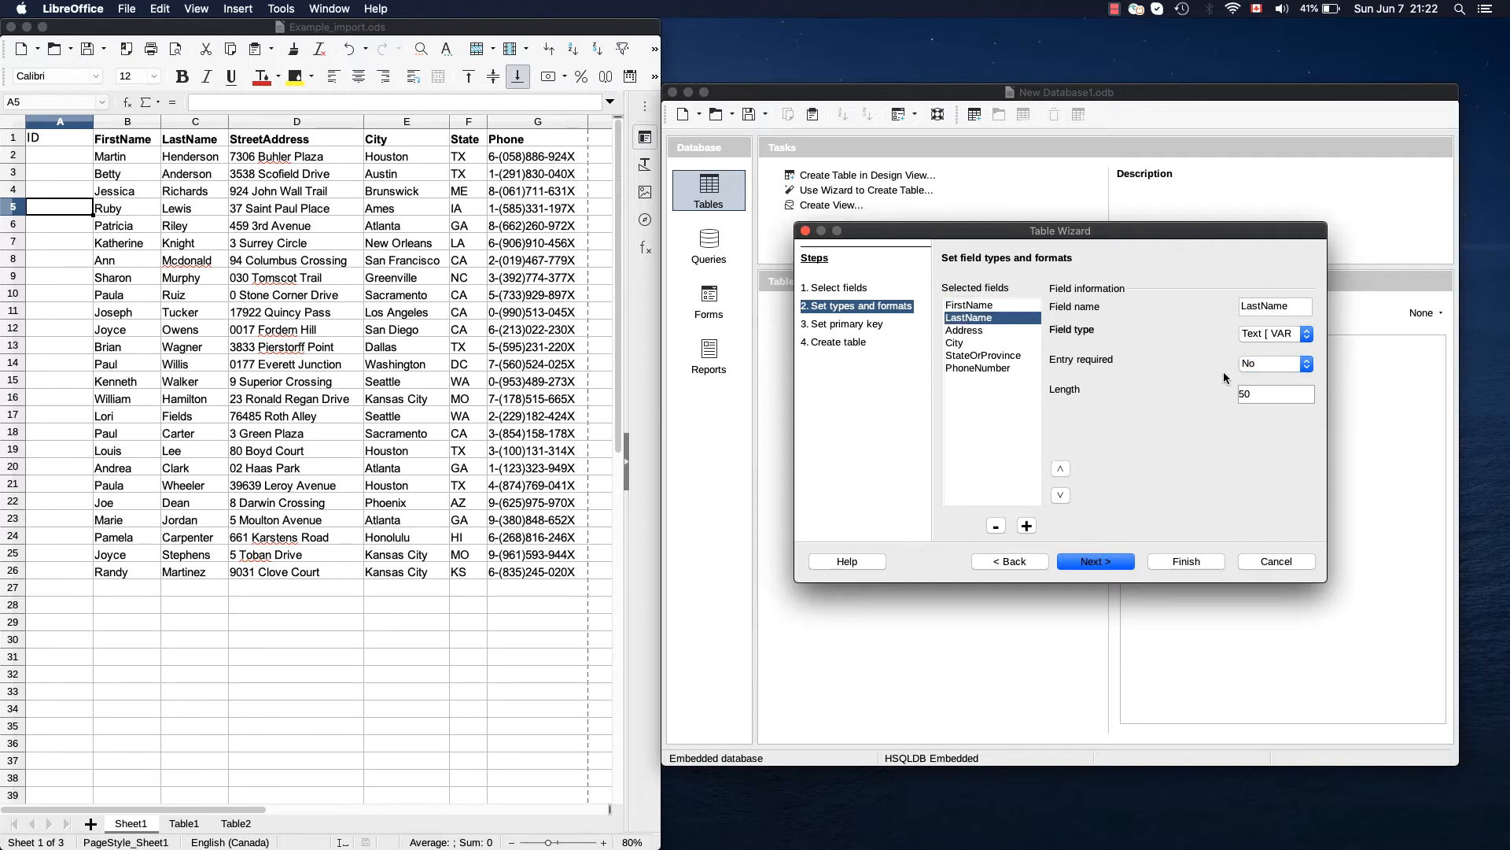
{"action": "left_click", "coordinate": [1302, 365]}
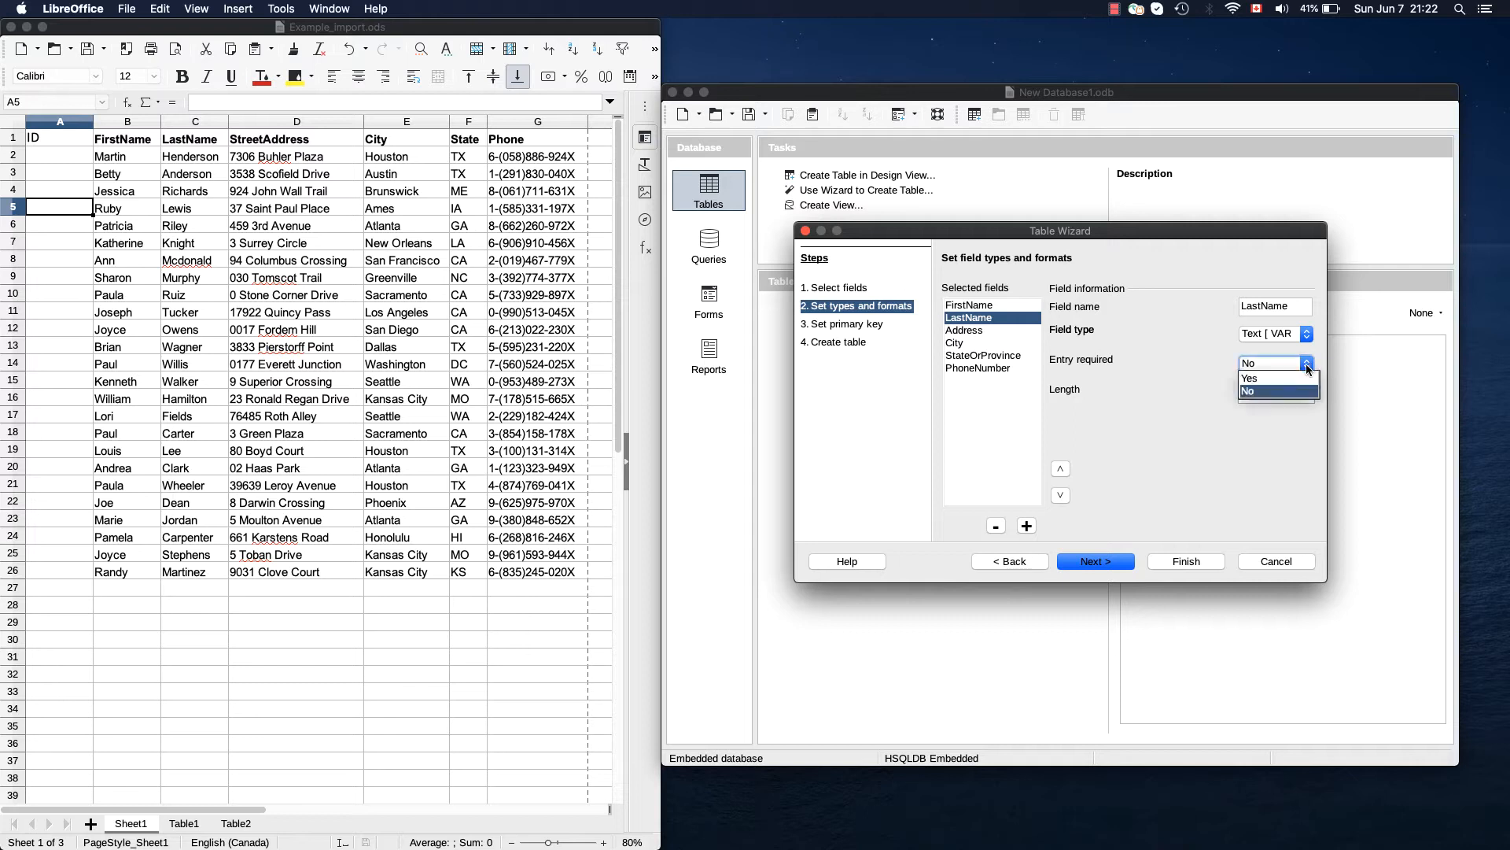
{"action": "left_click", "coordinate": [1296, 378]}
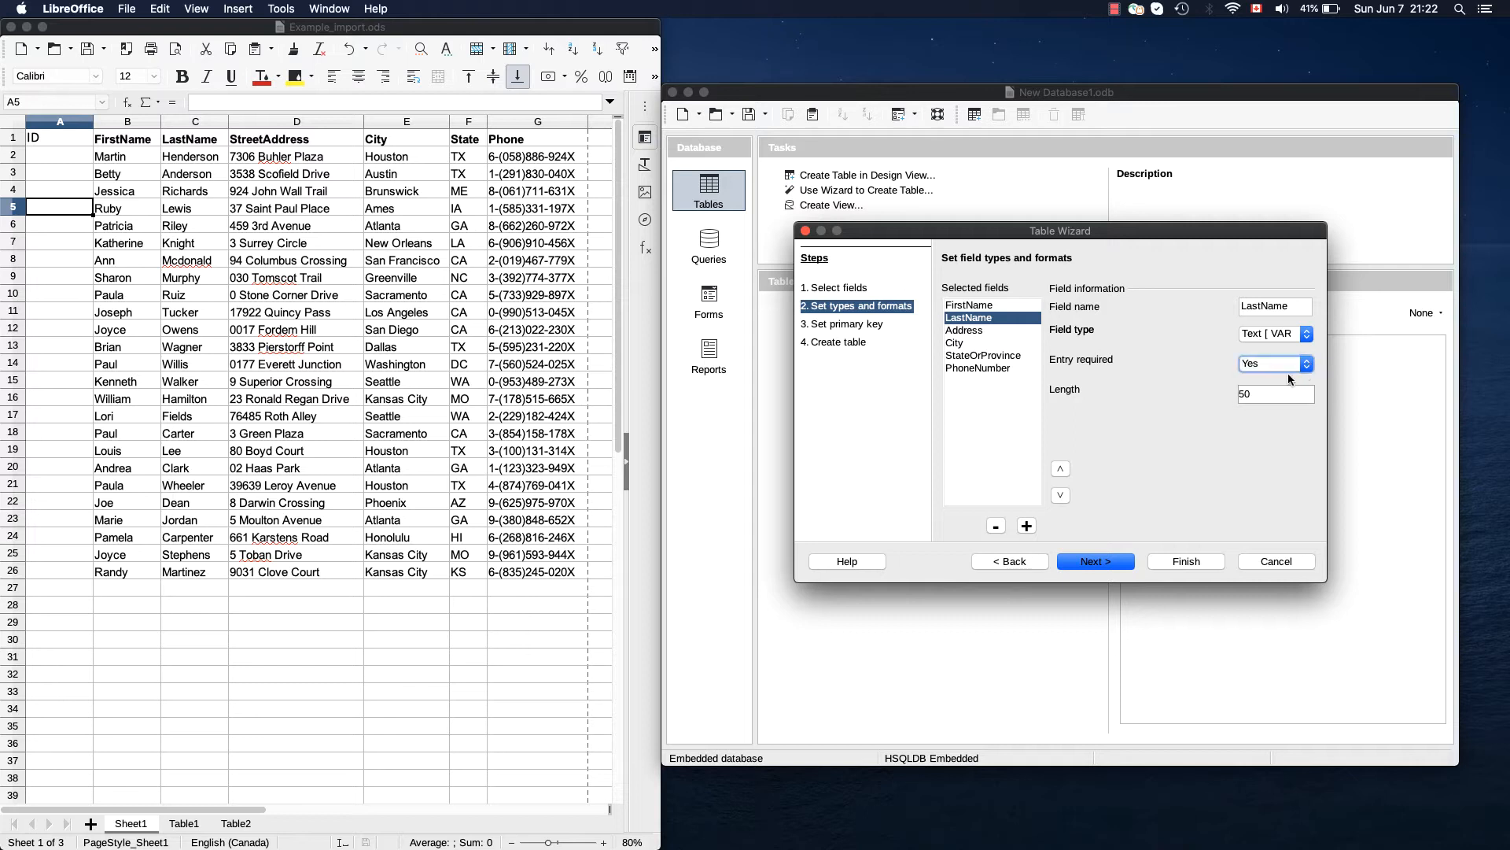
Rename the Address field to StreetAddress.
{"action": "left_click", "coordinate": [968, 332]}
{"action": "left_click", "coordinate": [1243, 306]}
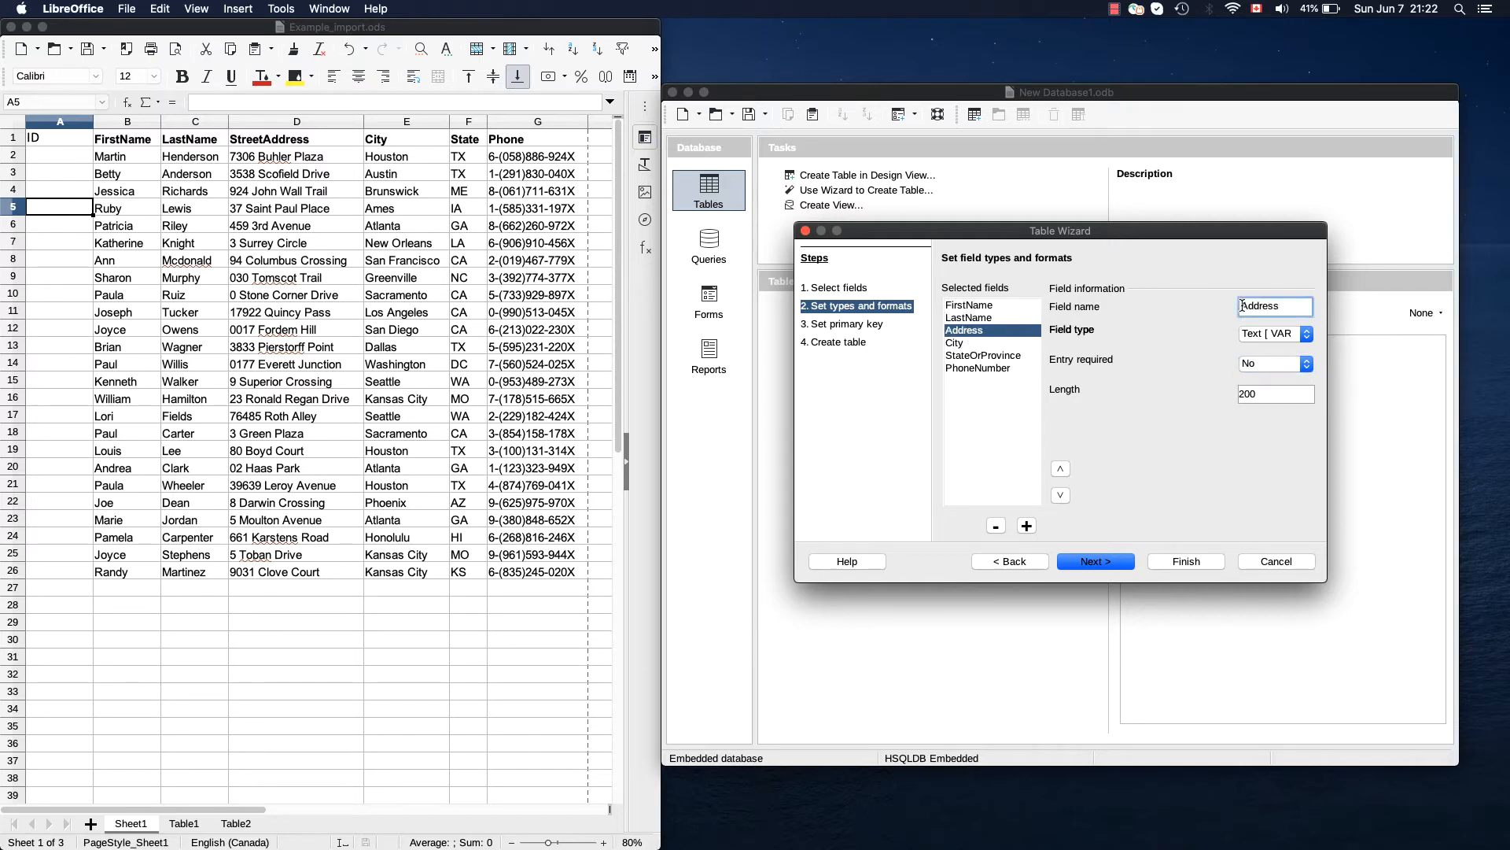
{"action": "type", "text": "Street"}
{"action": "left_click", "coordinate": [963, 346]}
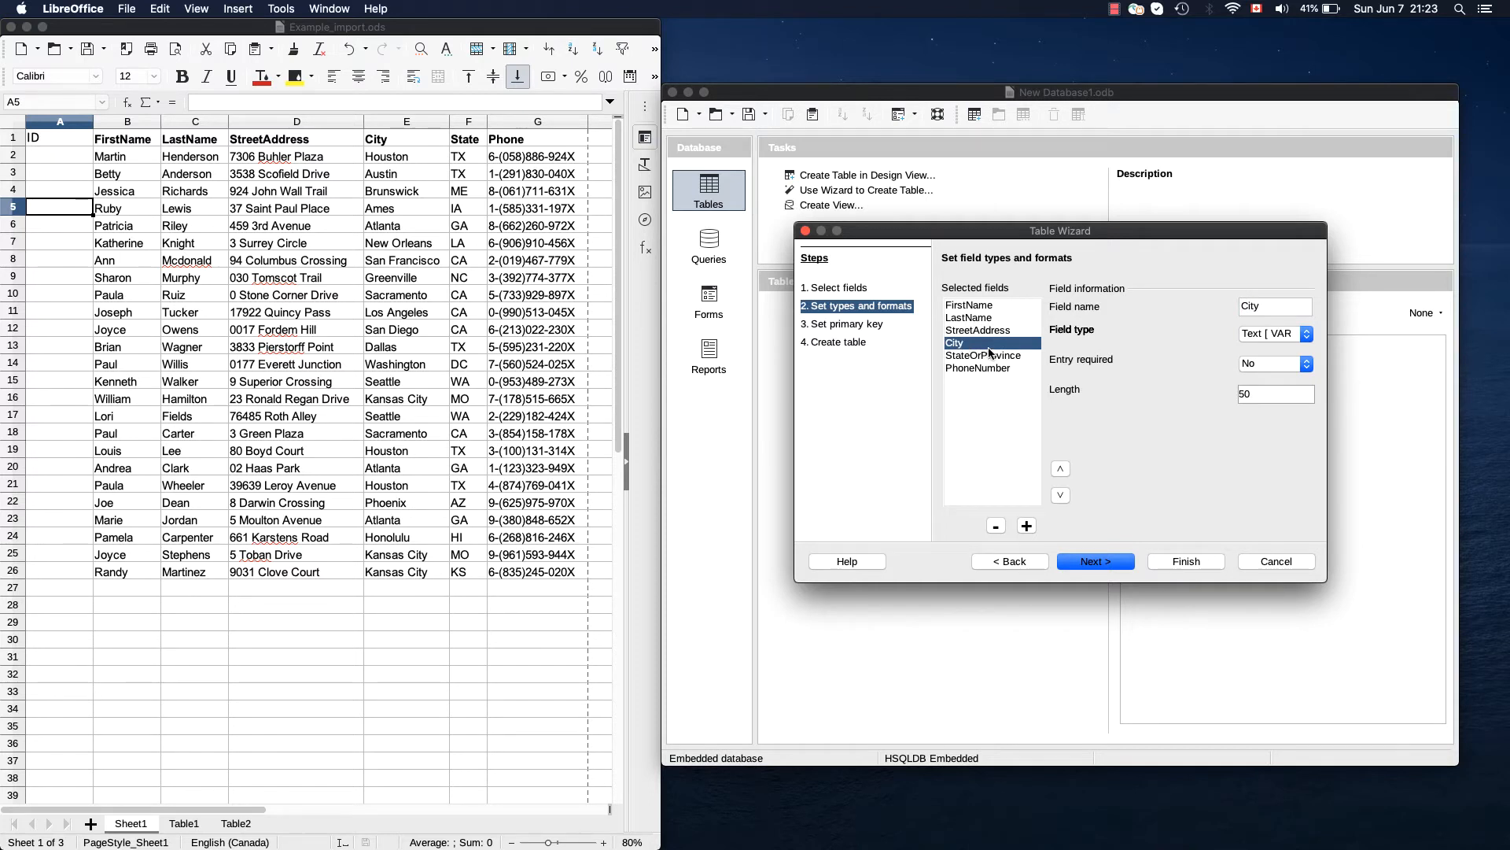
Make entry required for the StreetAddress and City fields.
{"action": "left_click", "coordinate": [953, 331]}
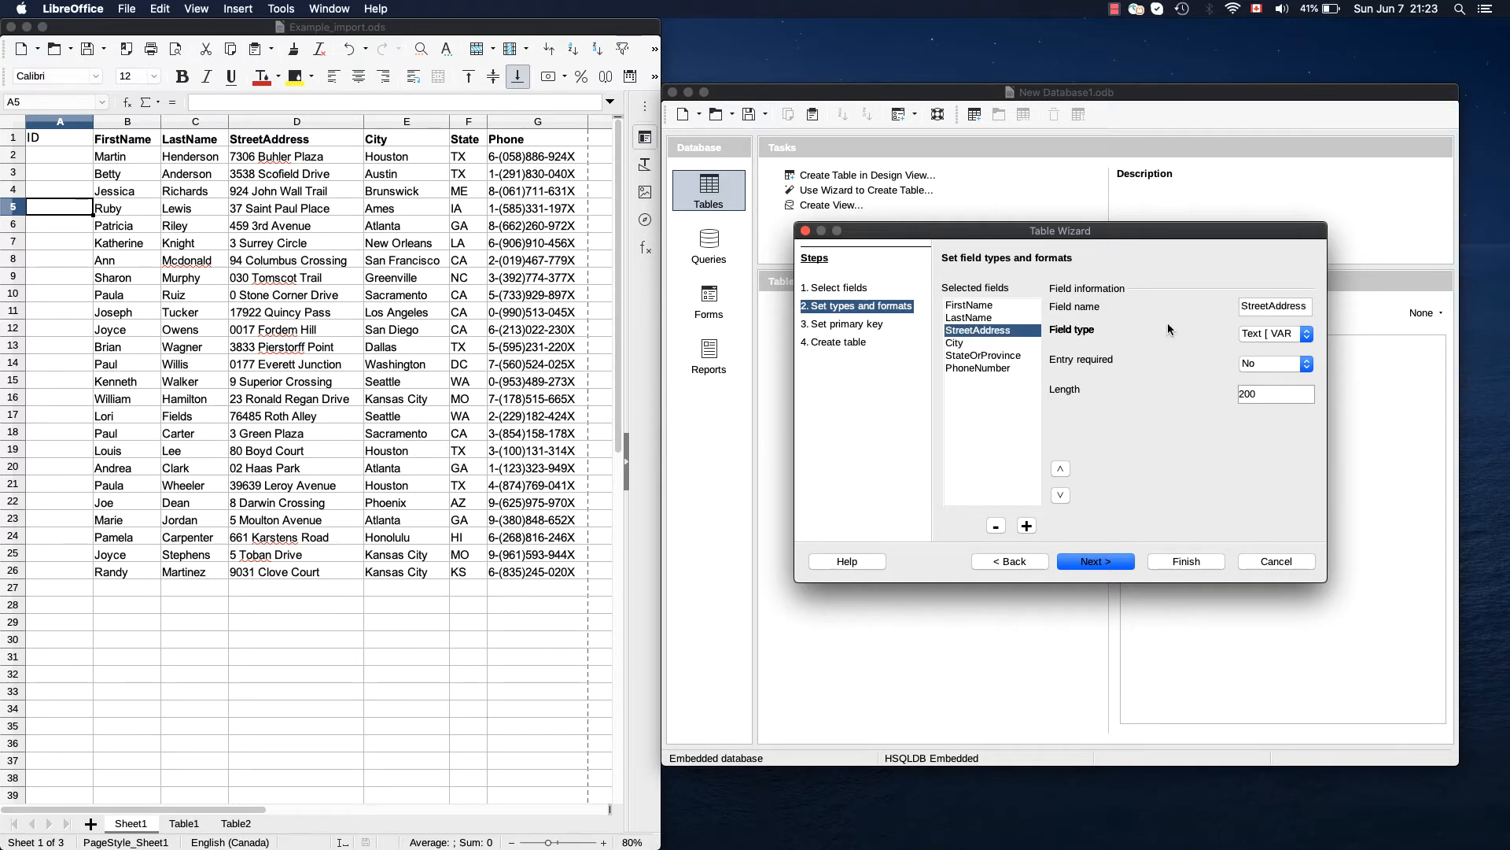
{"action": "left_click", "coordinate": [1306, 365]}
{"action": "left_click", "coordinate": [1275, 383]}
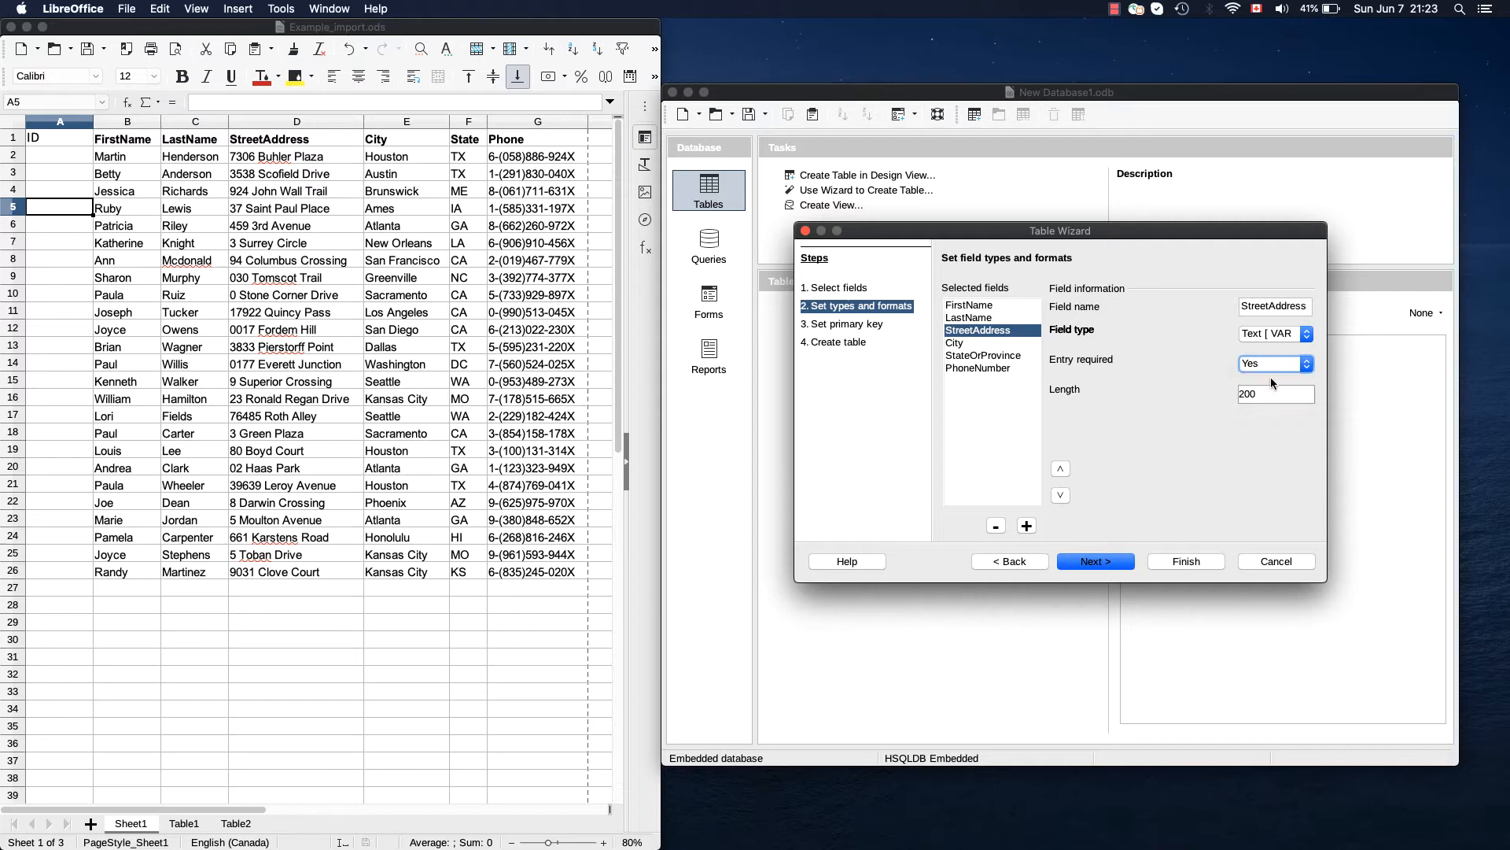
{"action": "left_click", "coordinate": [958, 345]}
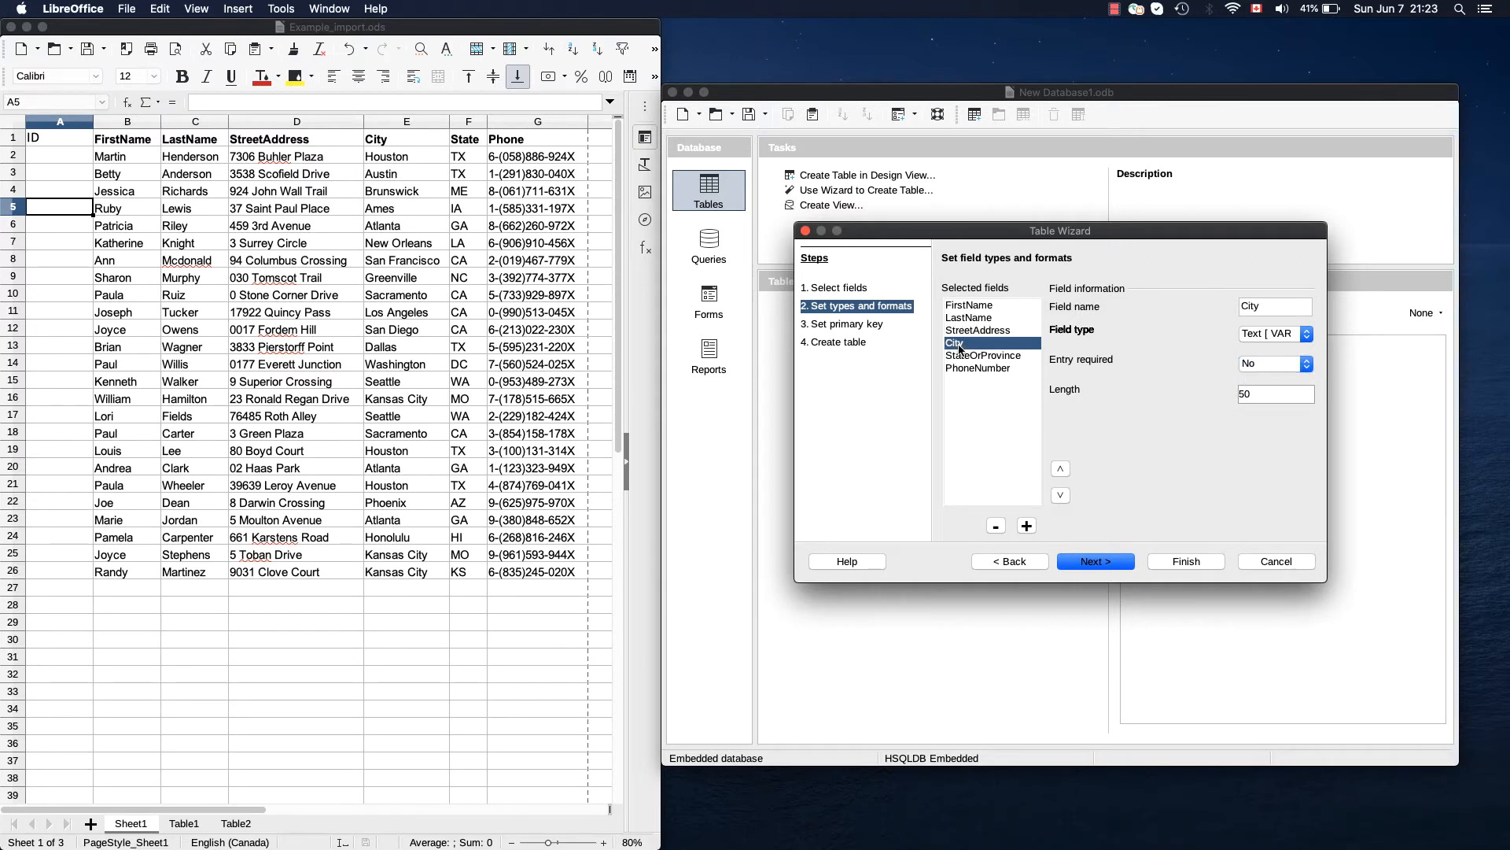
{"action": "left_click", "coordinate": [1309, 365]}
{"action": "left_click", "coordinate": [1290, 376]}
Rename the StateOrProvince field to State and the PhoneNumber field to Phone.
{"action": "left_click", "coordinate": [991, 355]}
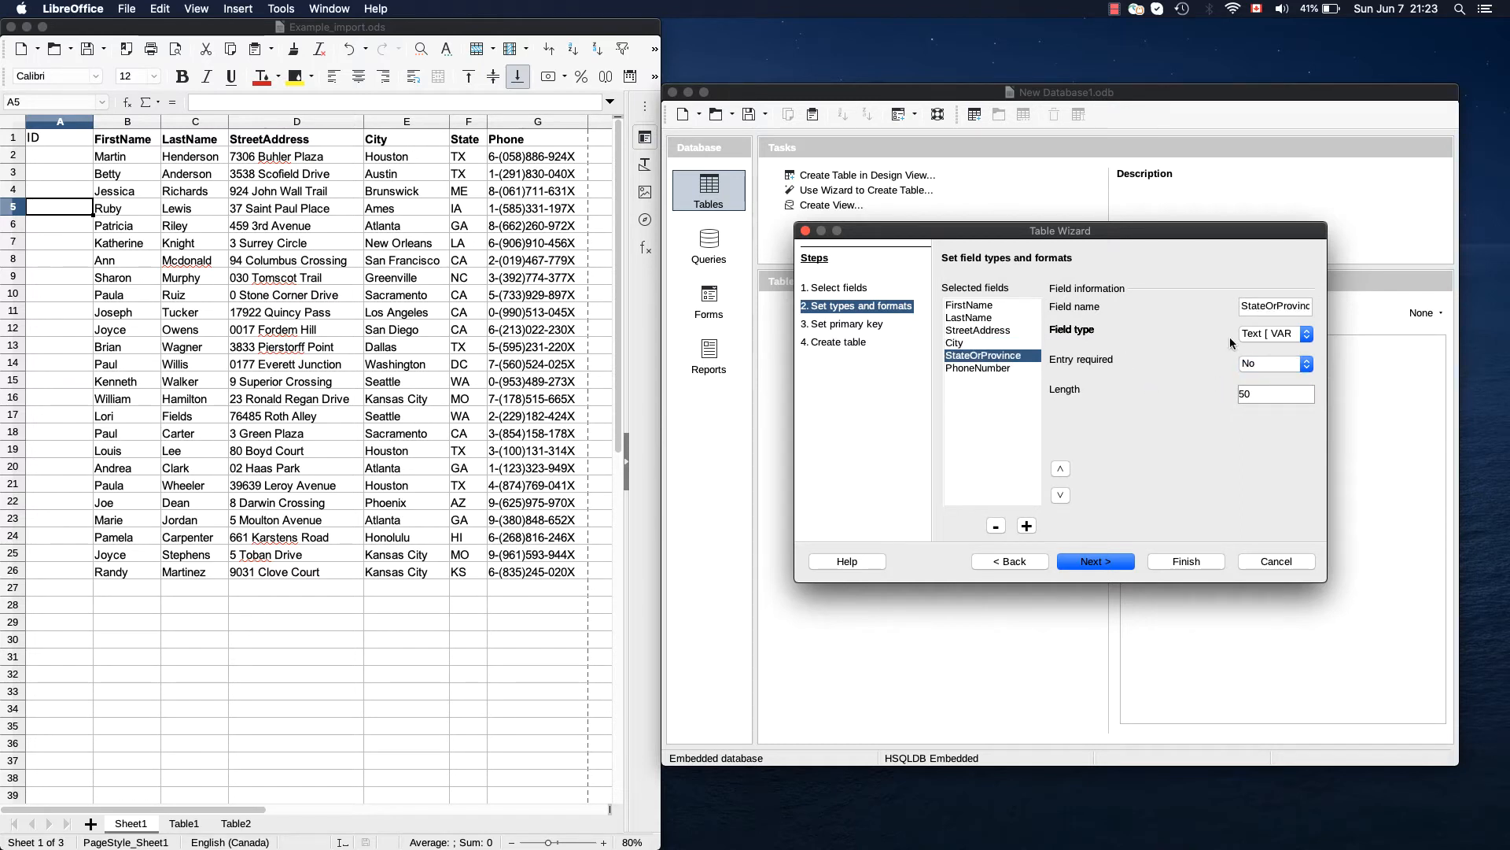
{"action": "left_click_drag", "start_coordinate": [1267, 306], "coordinate": [1332, 314]}
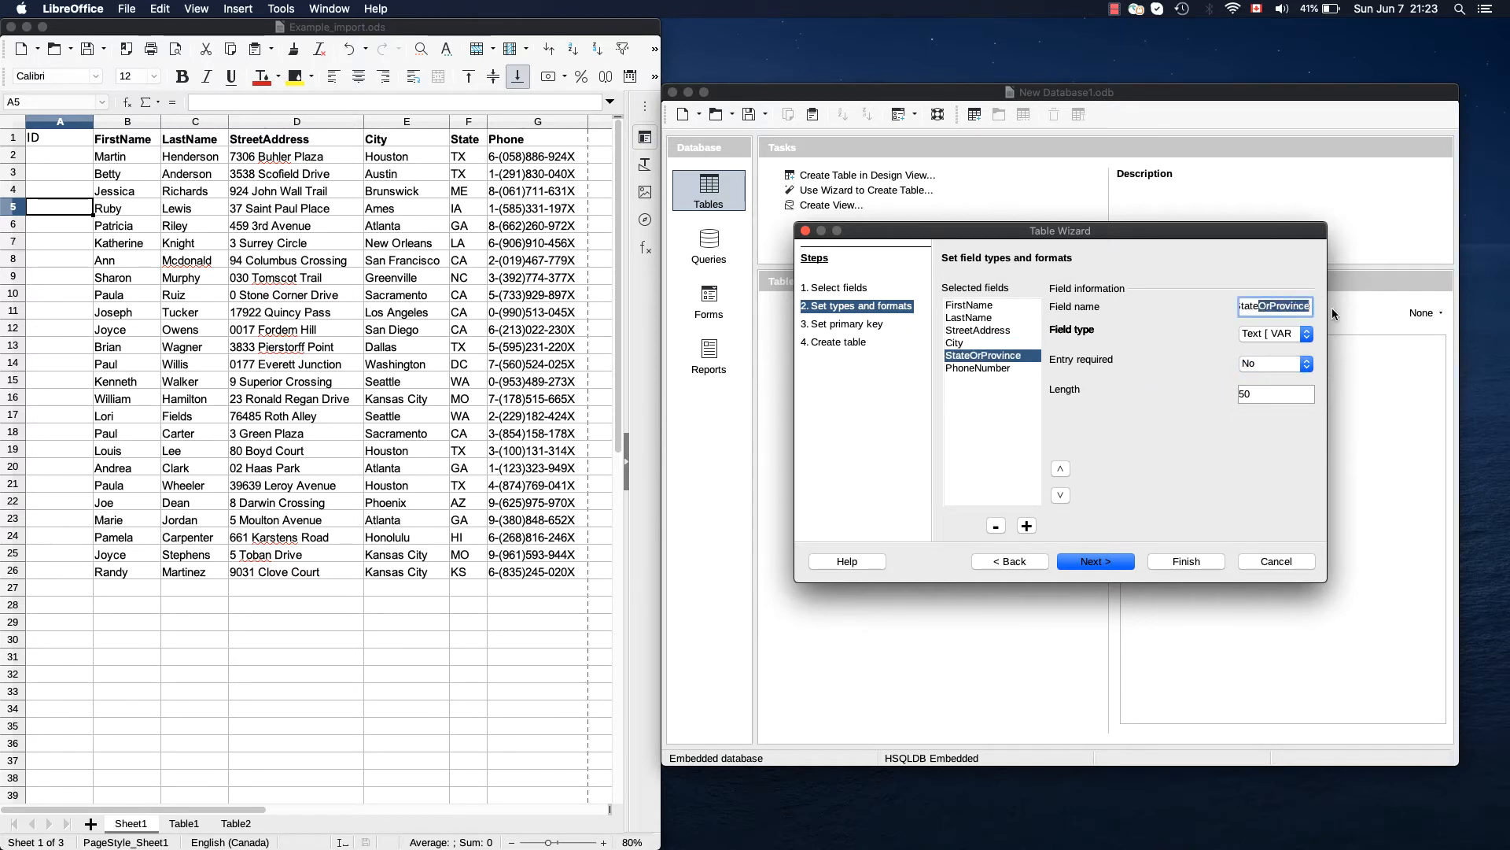
{"action": "key", "text": "BackSpace"}
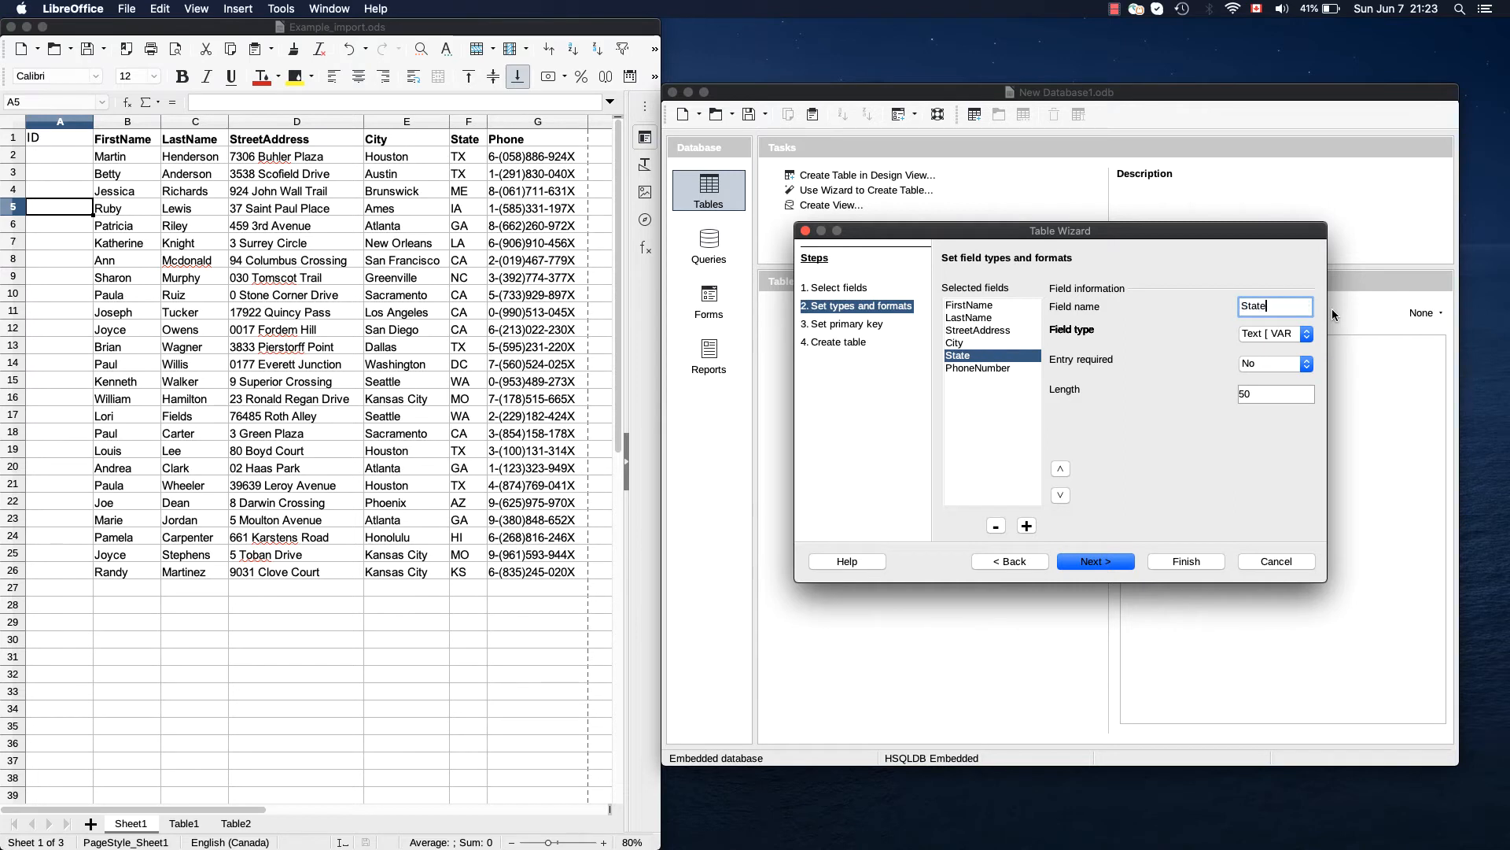
{"action": "left_click", "coordinate": [975, 368]}
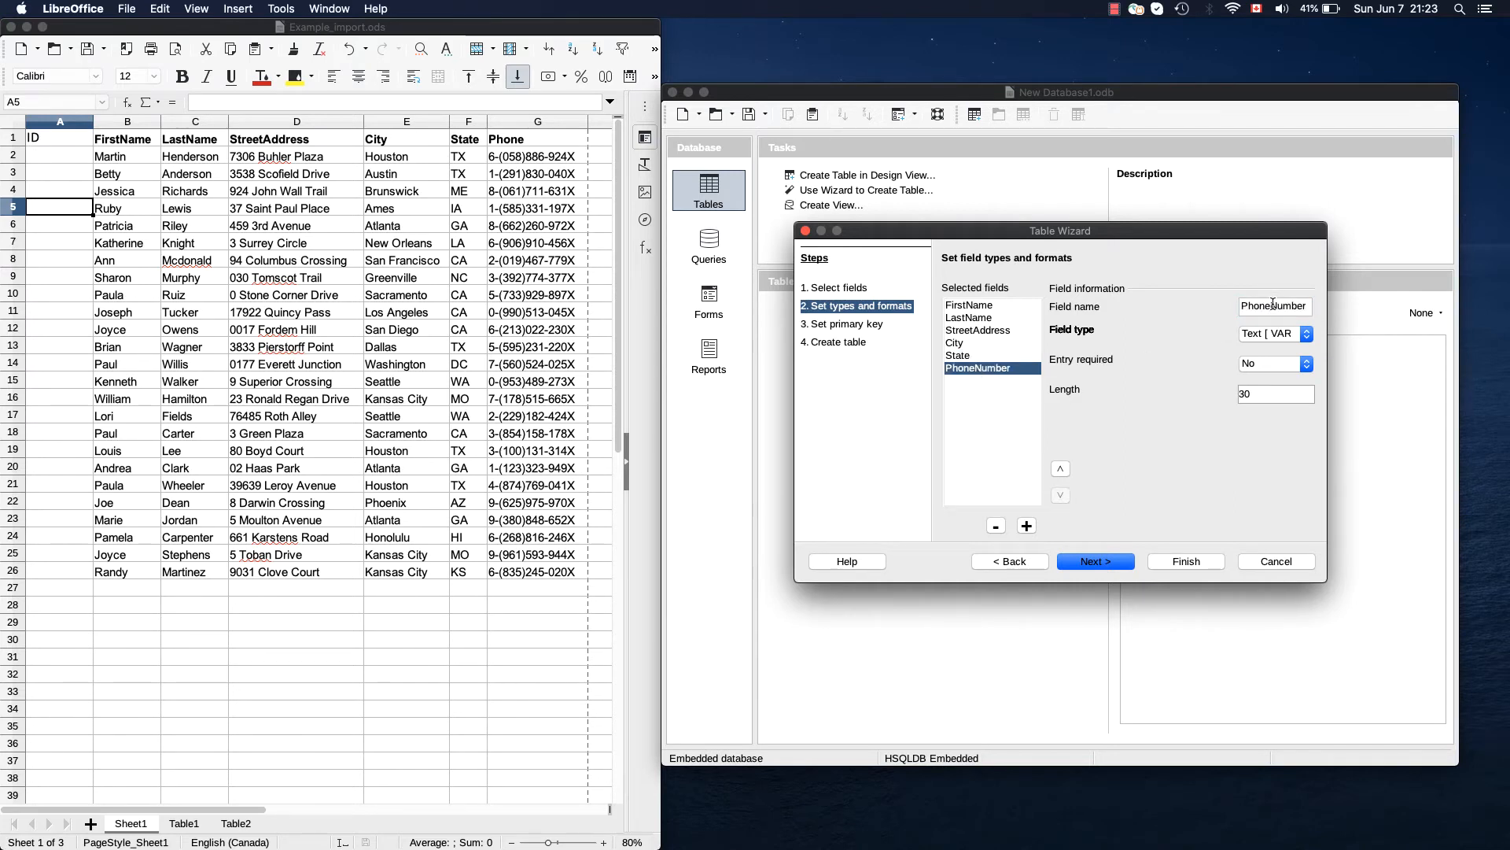
{"action": "left_click_drag", "start_coordinate": [1273, 303], "coordinate": [1280, 303]}
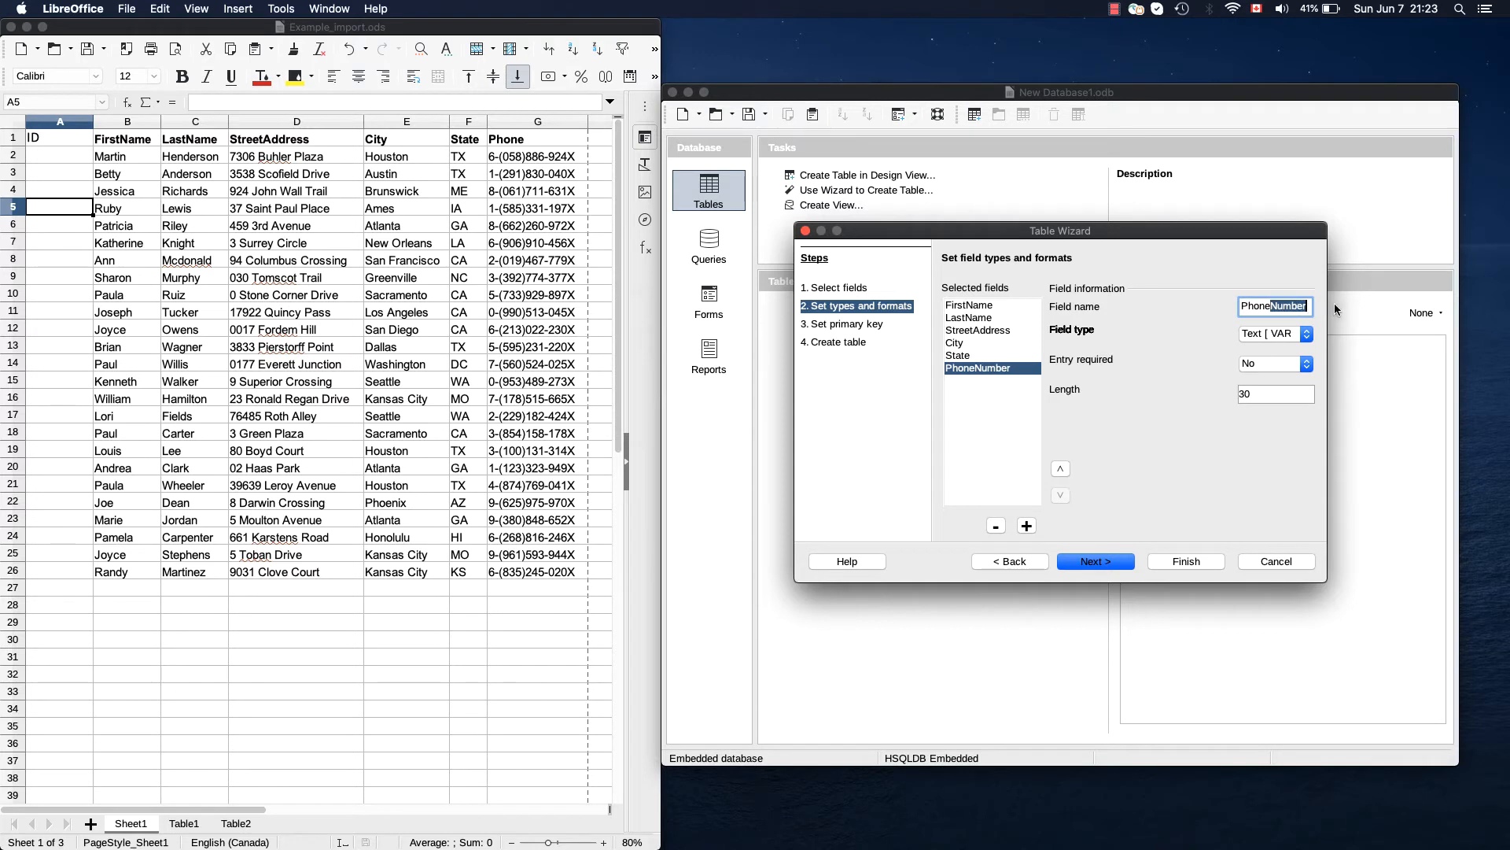
{"action": "key", "text": "BackSpace"}
Make entry required for the Phone and State fields.
{"action": "left_click", "coordinate": [1303, 364]}
{"action": "left_click", "coordinate": [1296, 382]}
{"action": "left_click", "coordinate": [962, 357]}
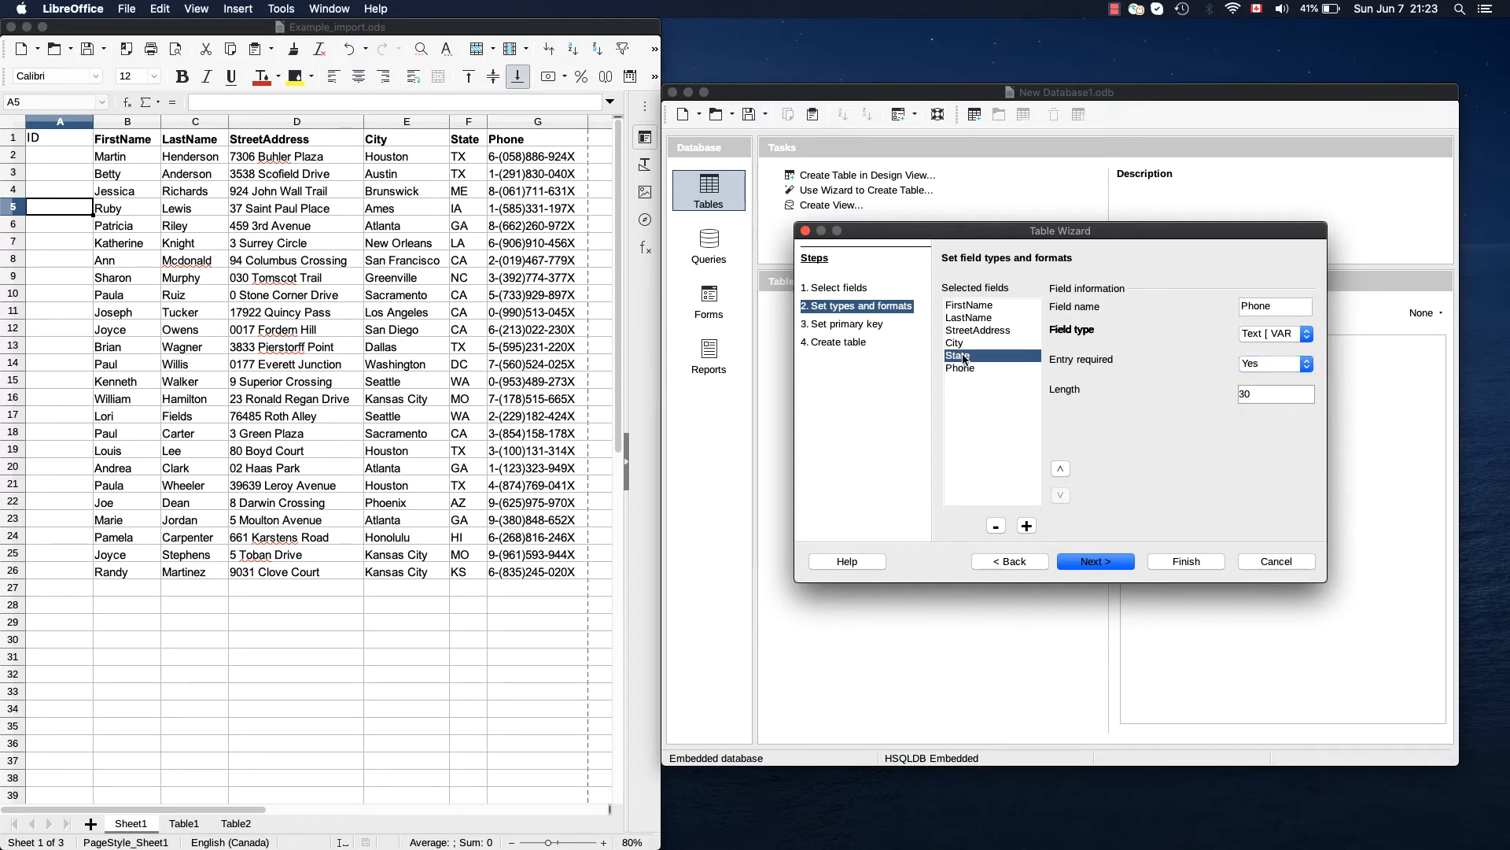
{"action": "left_click", "coordinate": [1307, 365]}
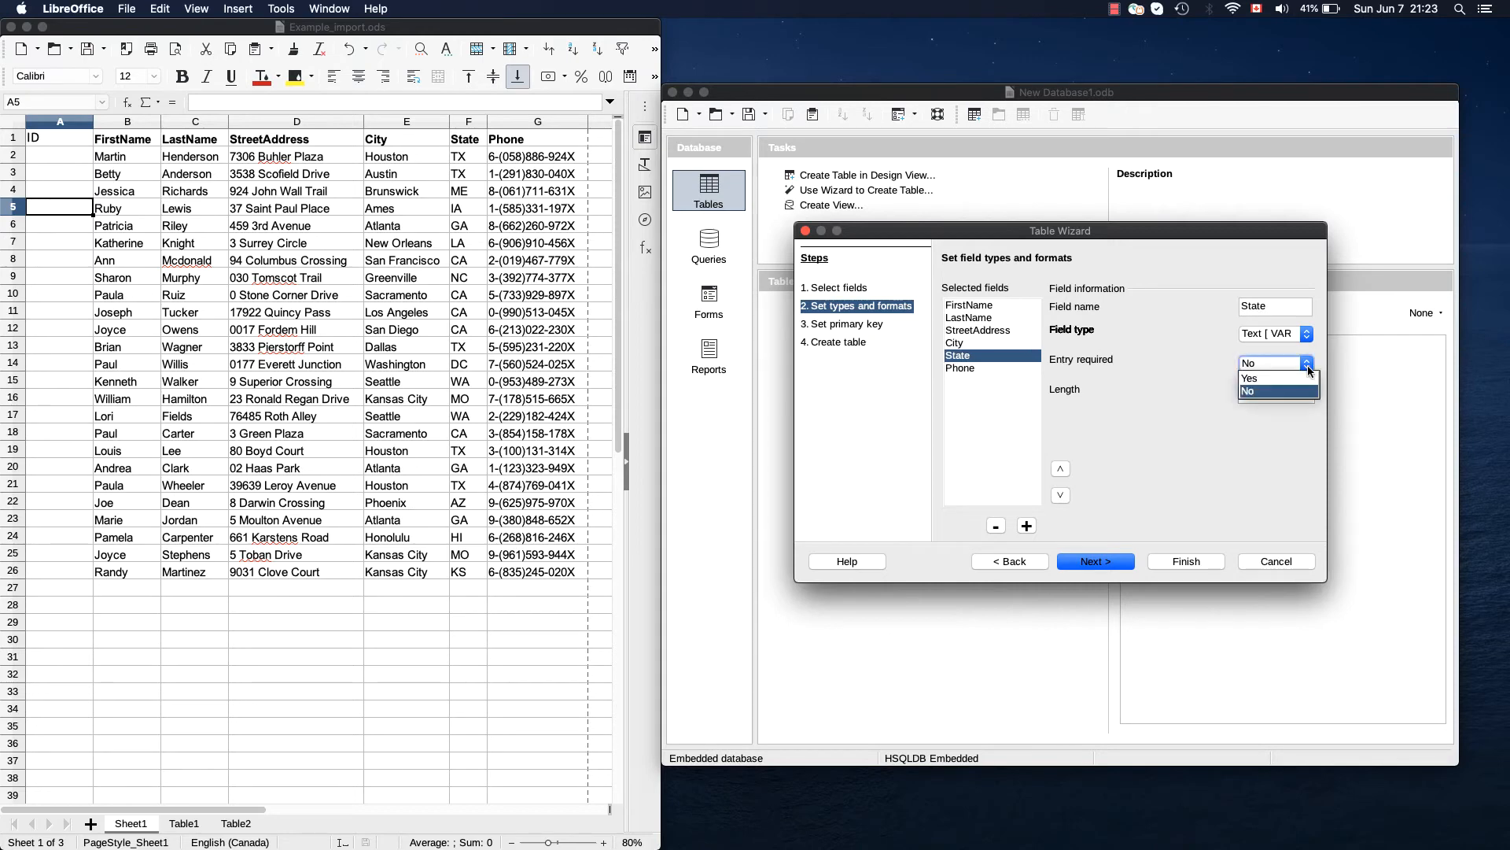
{"action": "left_click", "coordinate": [1295, 379]}
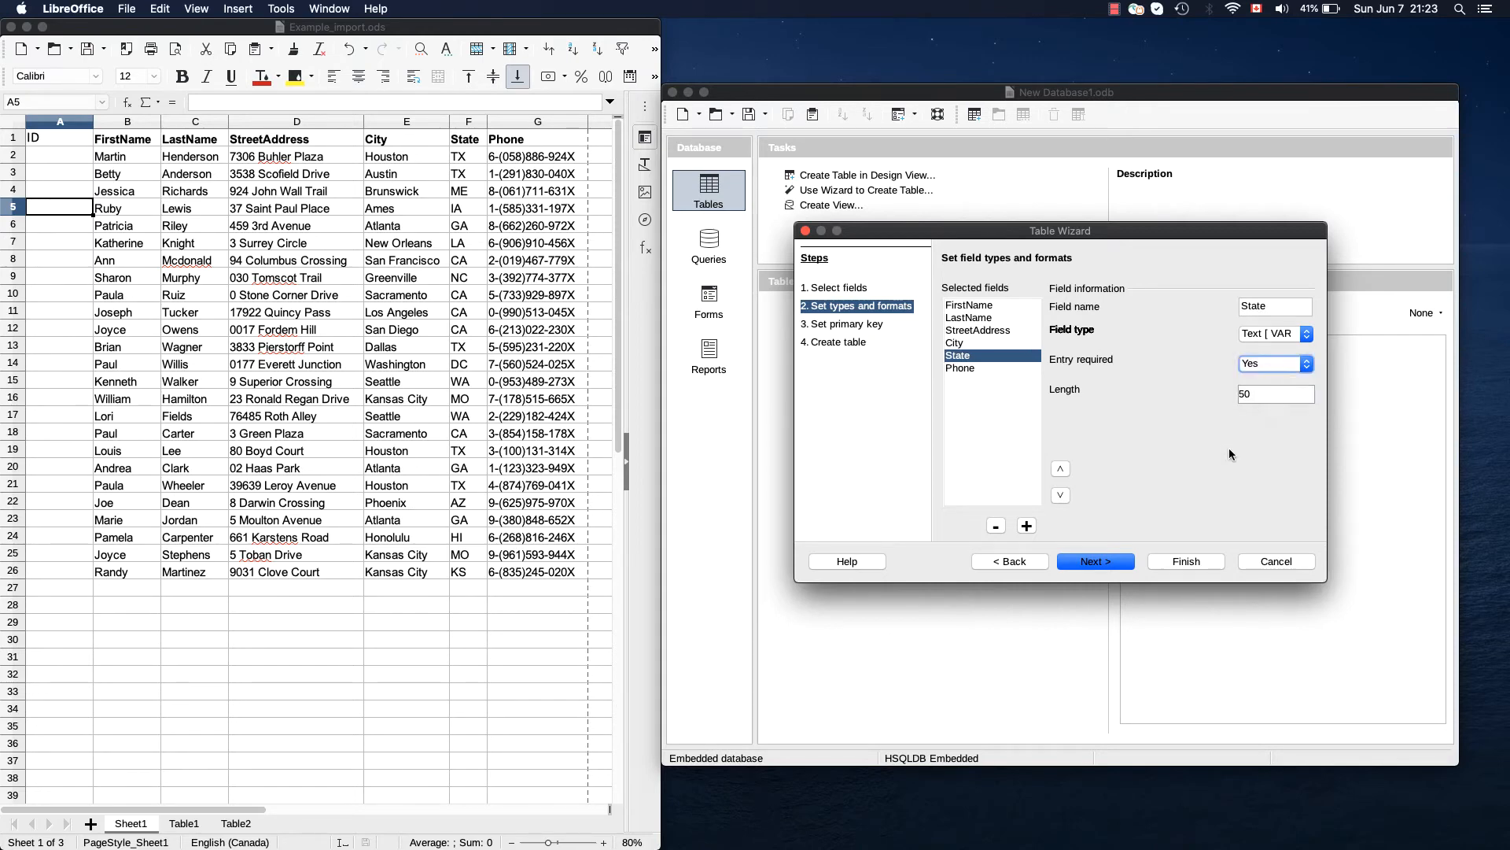
Add an automatic primary key with Auto value enabled and finish creating the Employees table.
{"action": "left_click", "coordinate": [1096, 563]}
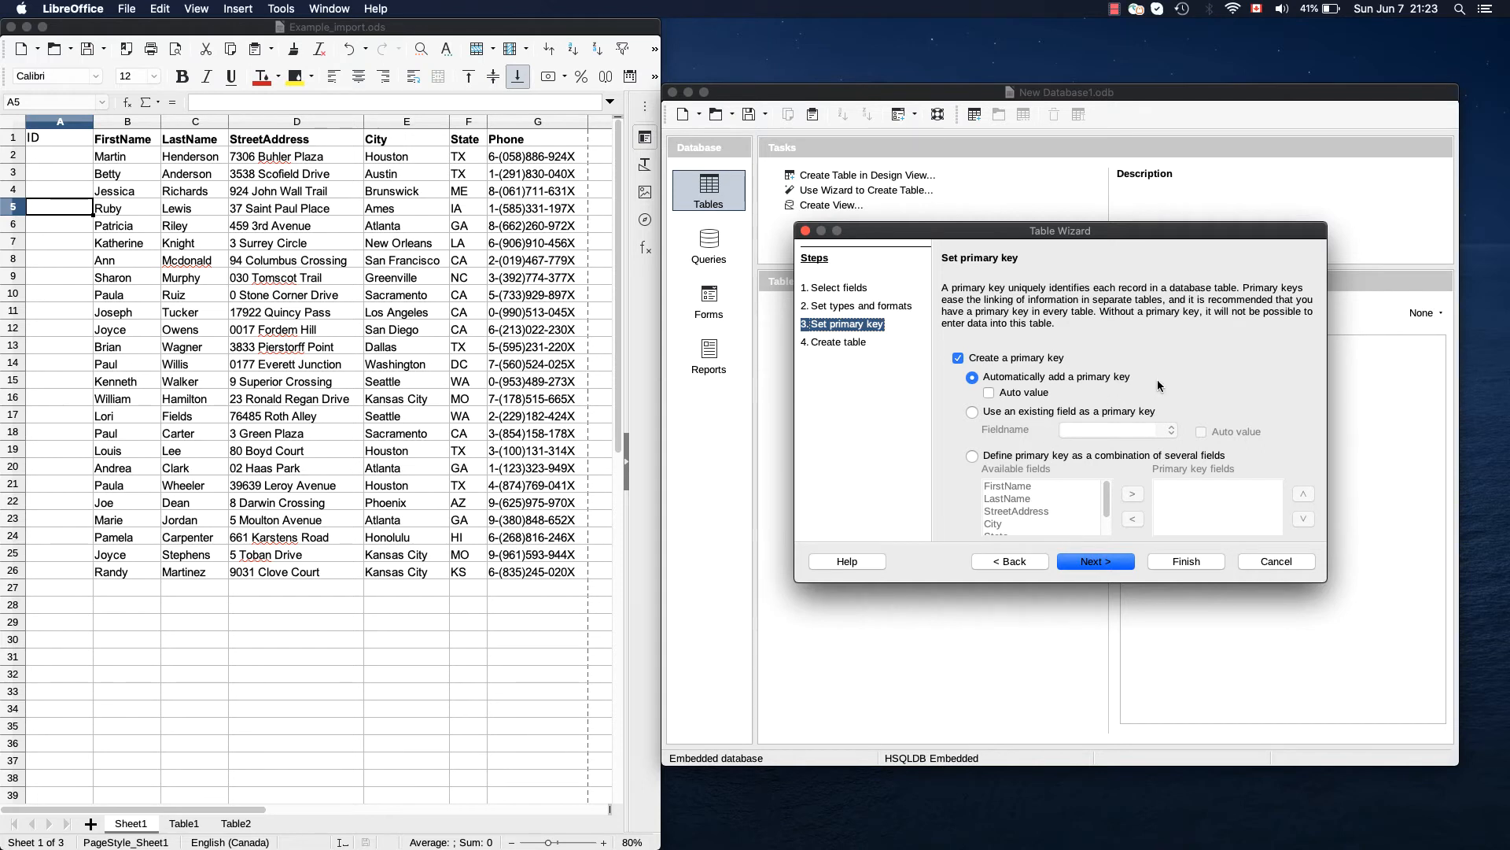
{"action": "left_click", "coordinate": [990, 394]}
{"action": "left_click", "coordinate": [1102, 560]}
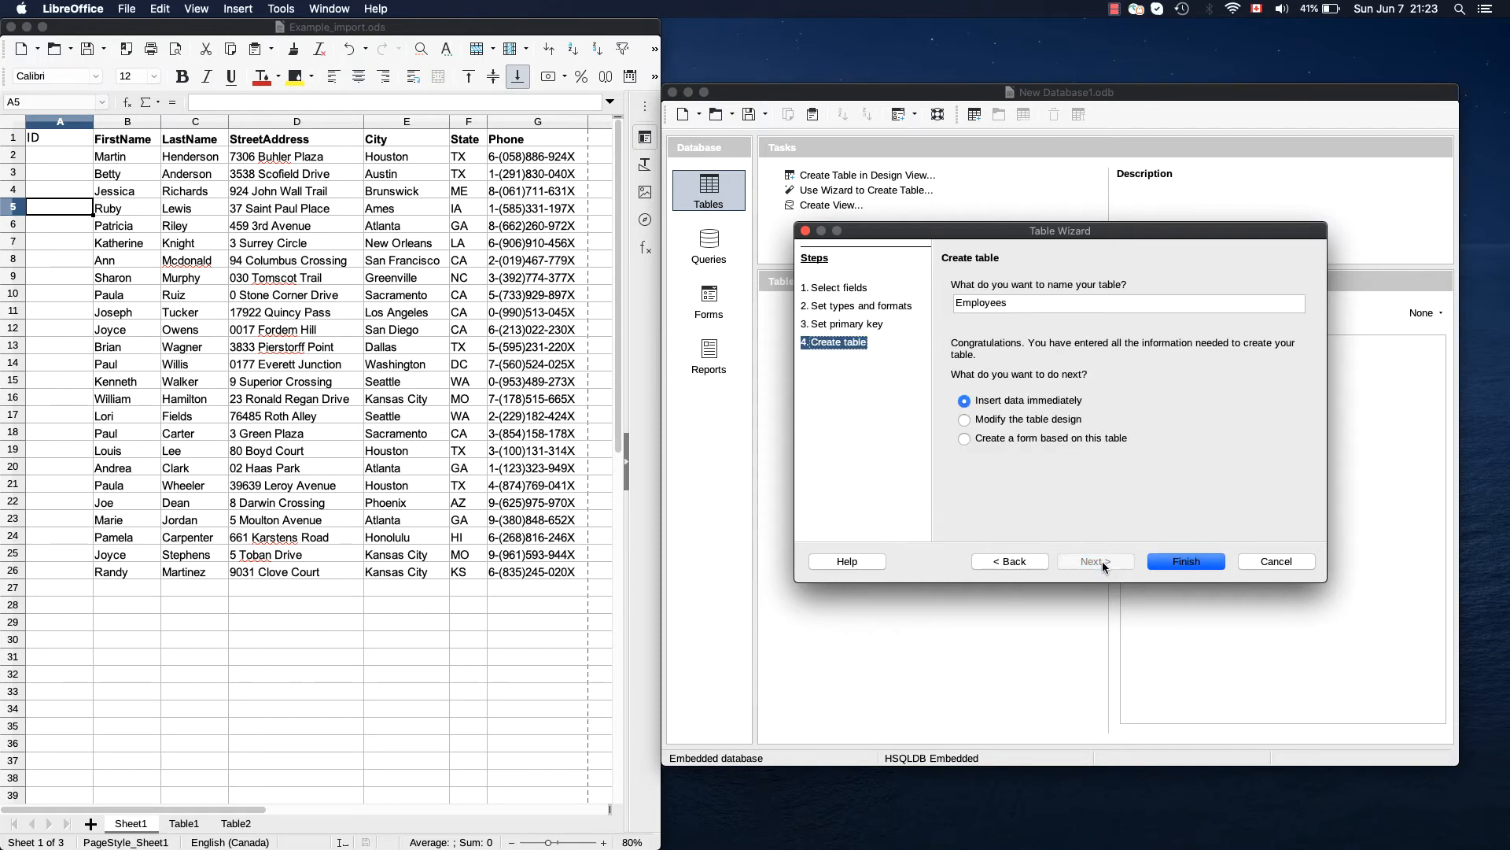
{"action": "left_click", "coordinate": [1186, 560]}
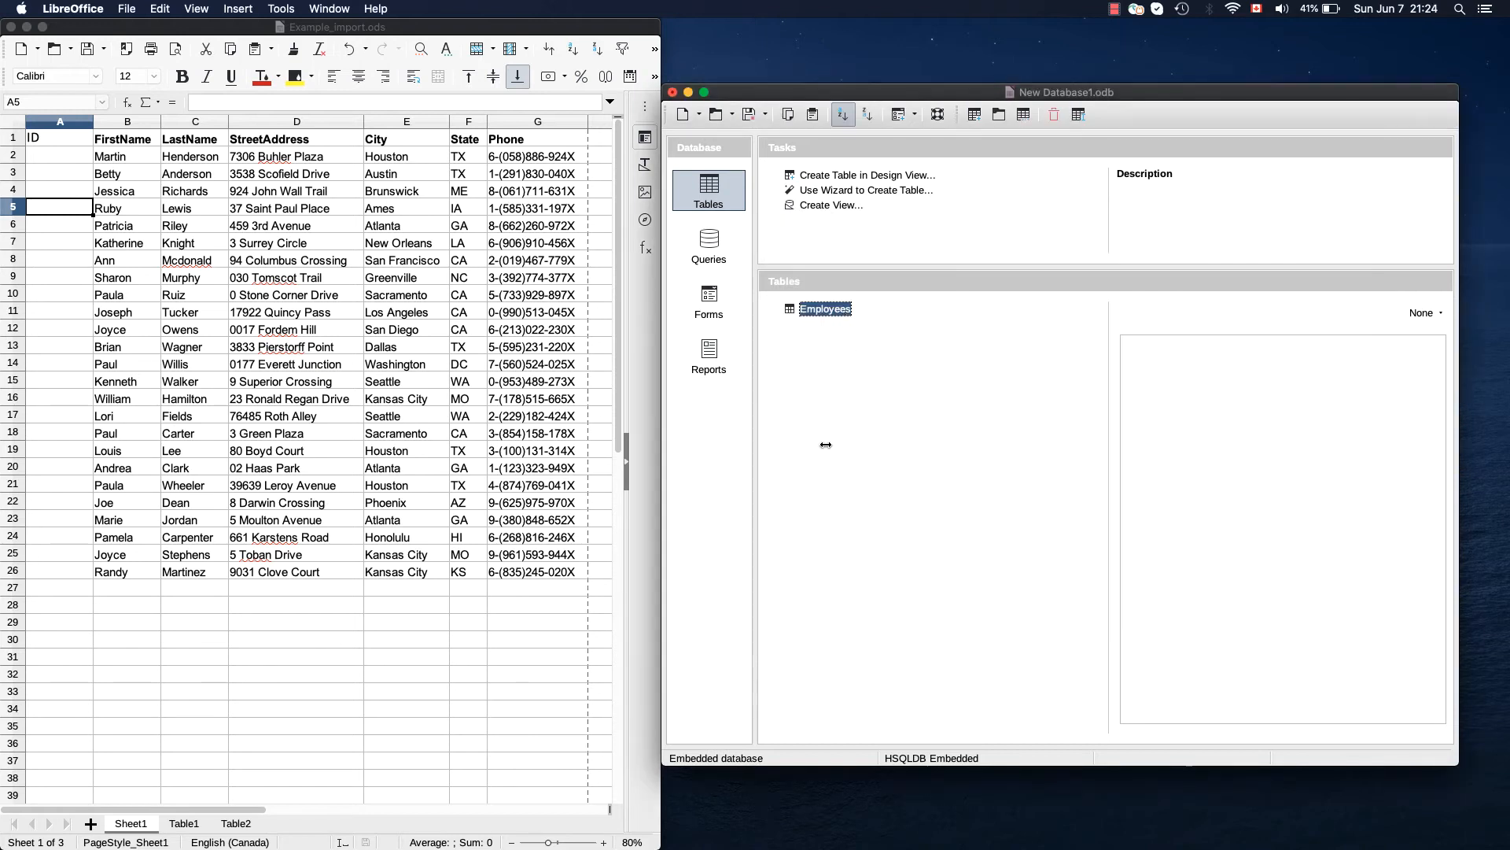
Copy the spreadsheet range A1:G26, including the headers, and paste it onto the Employees table in the database.
{"action": "left_click_drag", "start_coordinate": [60, 138], "coordinate": [553, 568]}
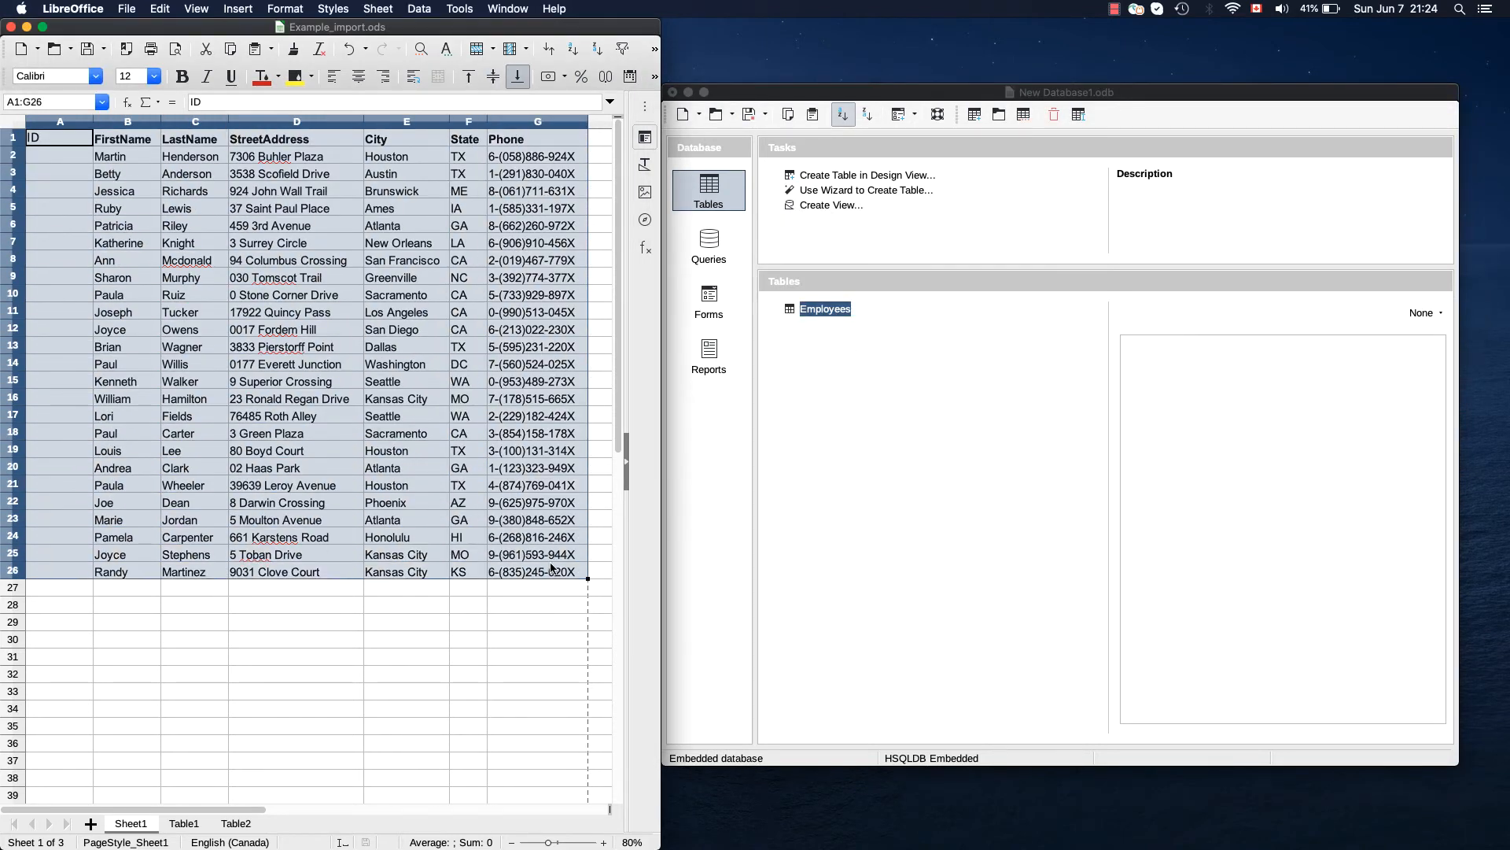
{"action": "right_click", "coordinate": [414, 482]}
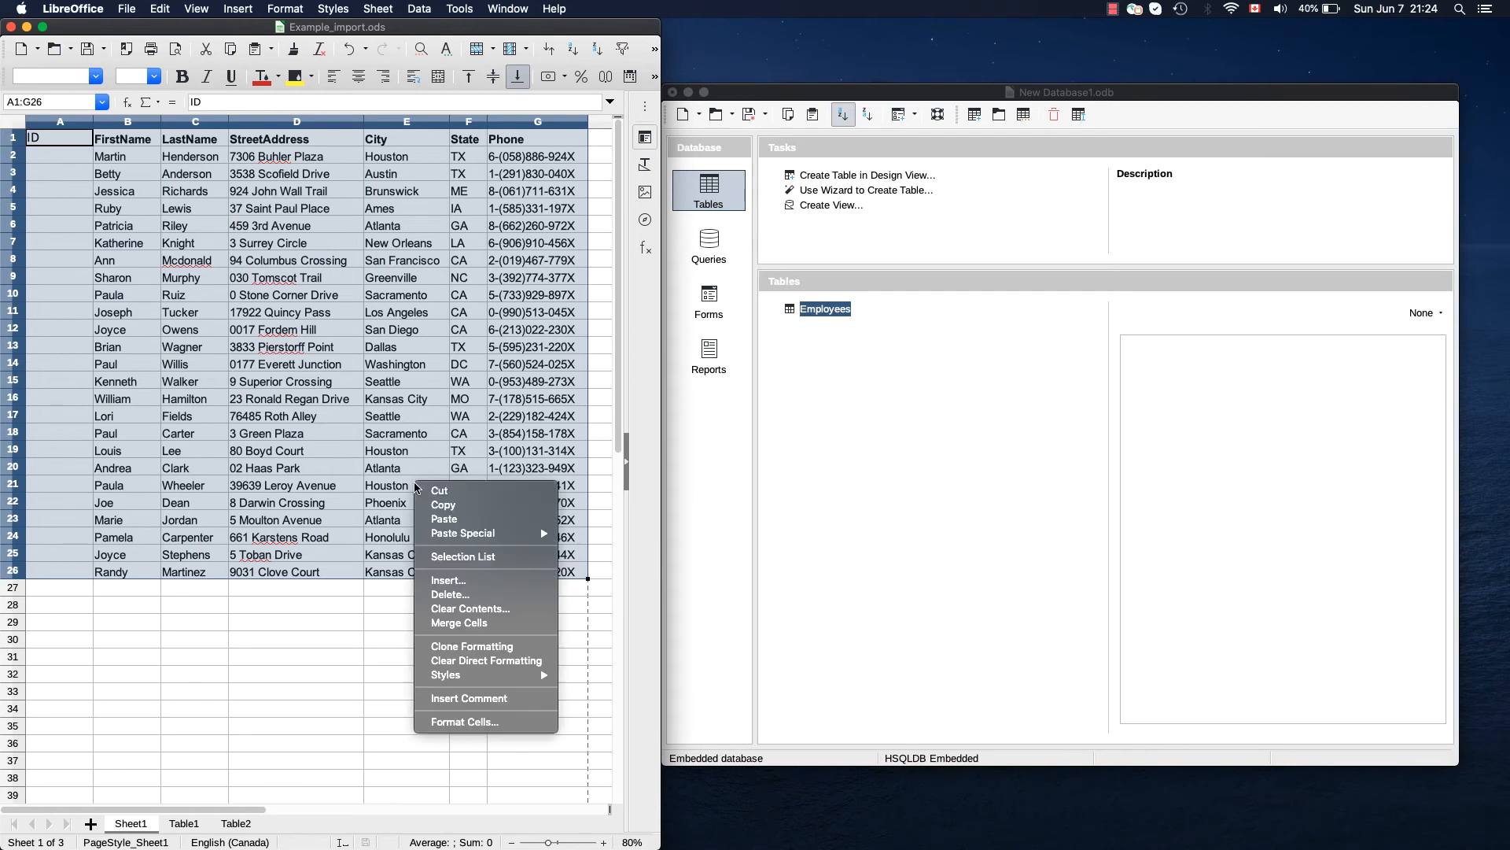
{"action": "left_click", "coordinate": [452, 507]}
{"action": "left_click", "coordinate": [822, 309]}
{"action": "right_click", "coordinate": [832, 314]}
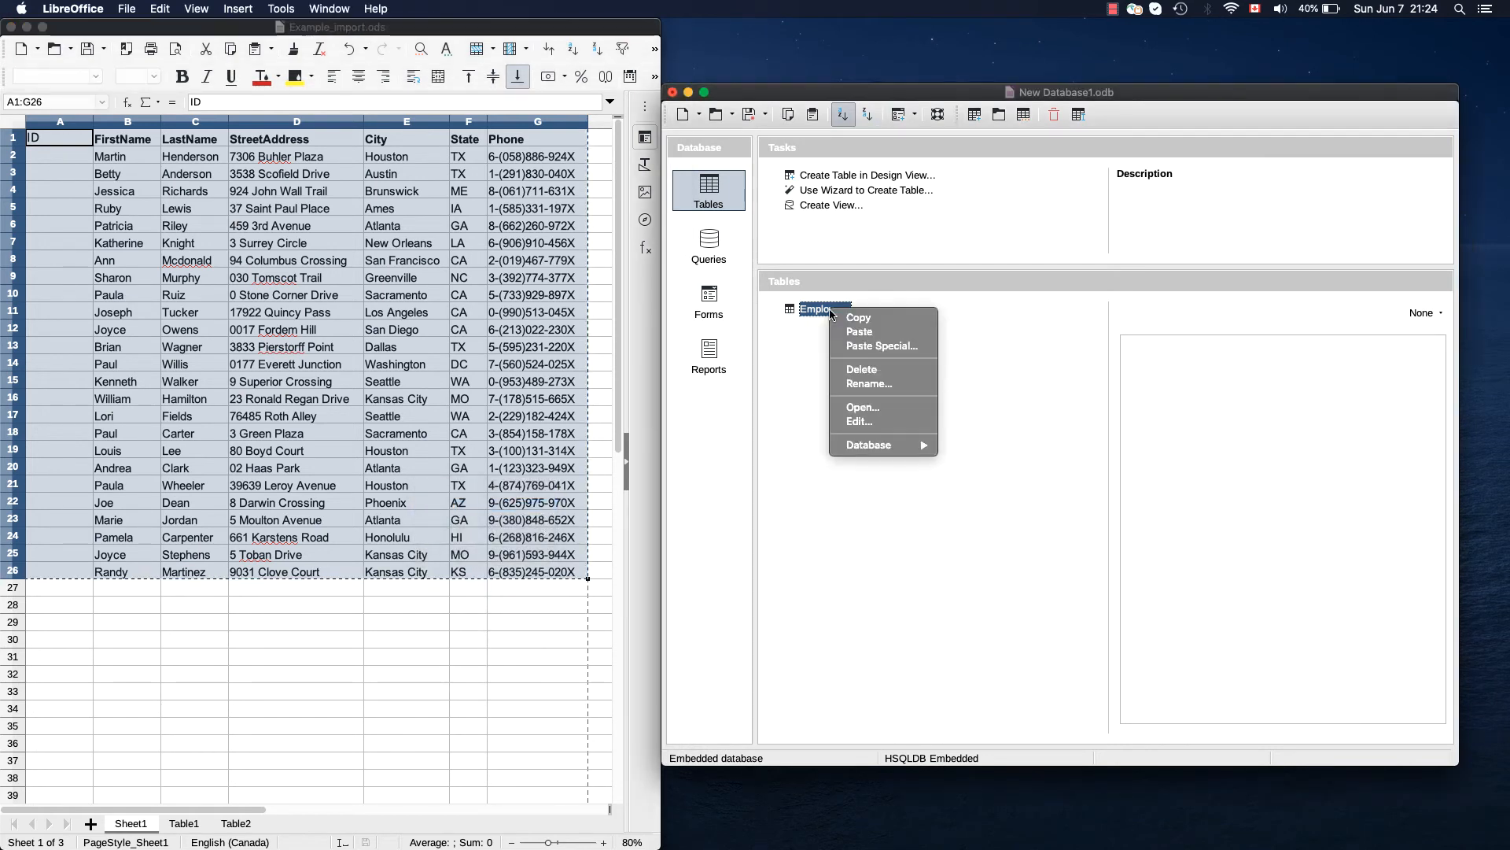
{"action": "left_click", "coordinate": [857, 334]}
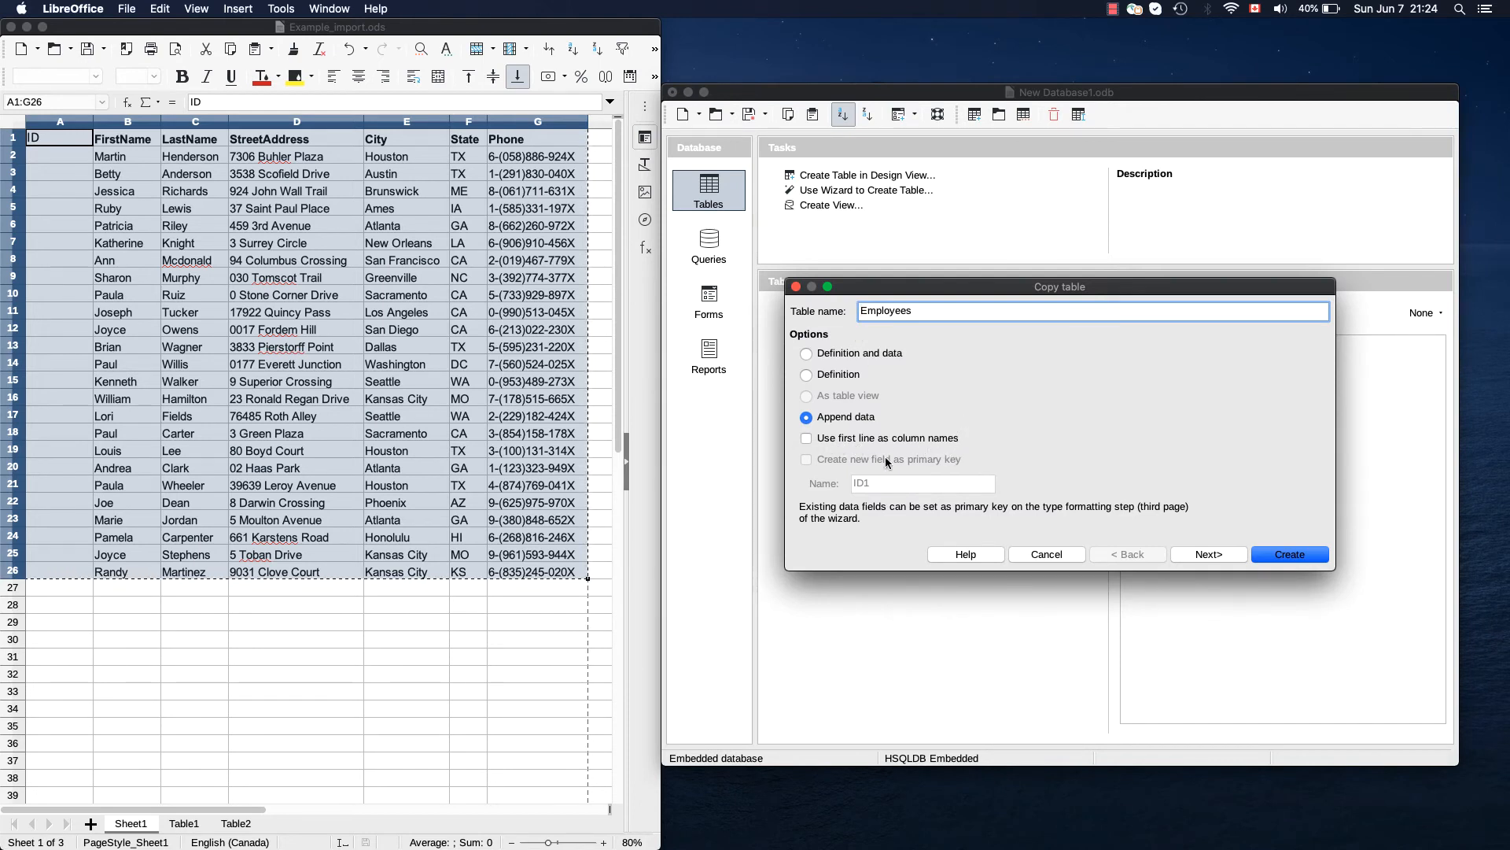
Append the data using the first line as column names, excluding the source ID column from the import.
{"action": "left_click", "coordinate": [806, 439]}
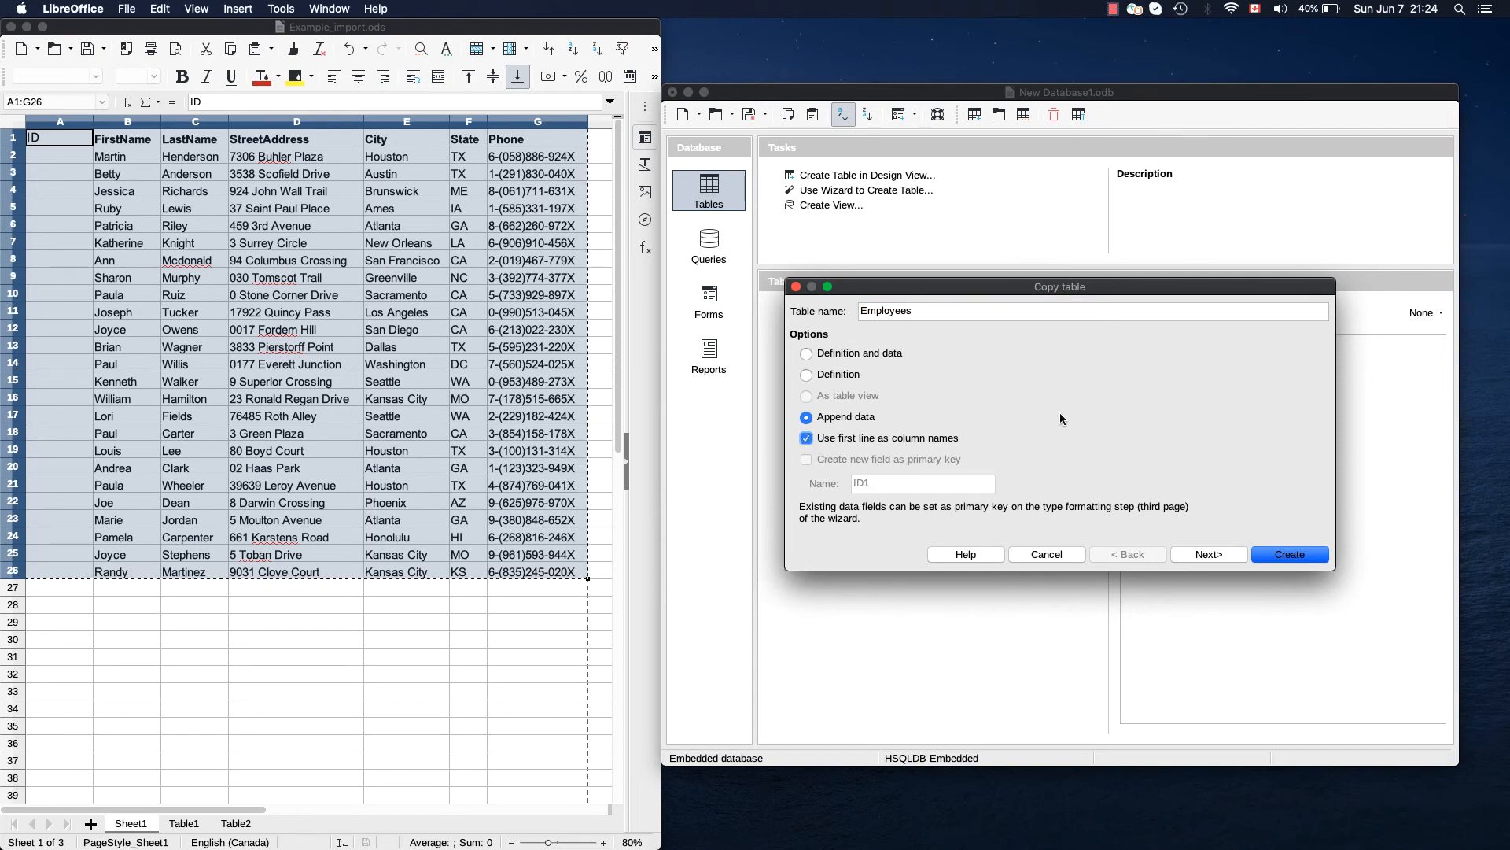
{"action": "left_click", "coordinate": [1198, 556]}
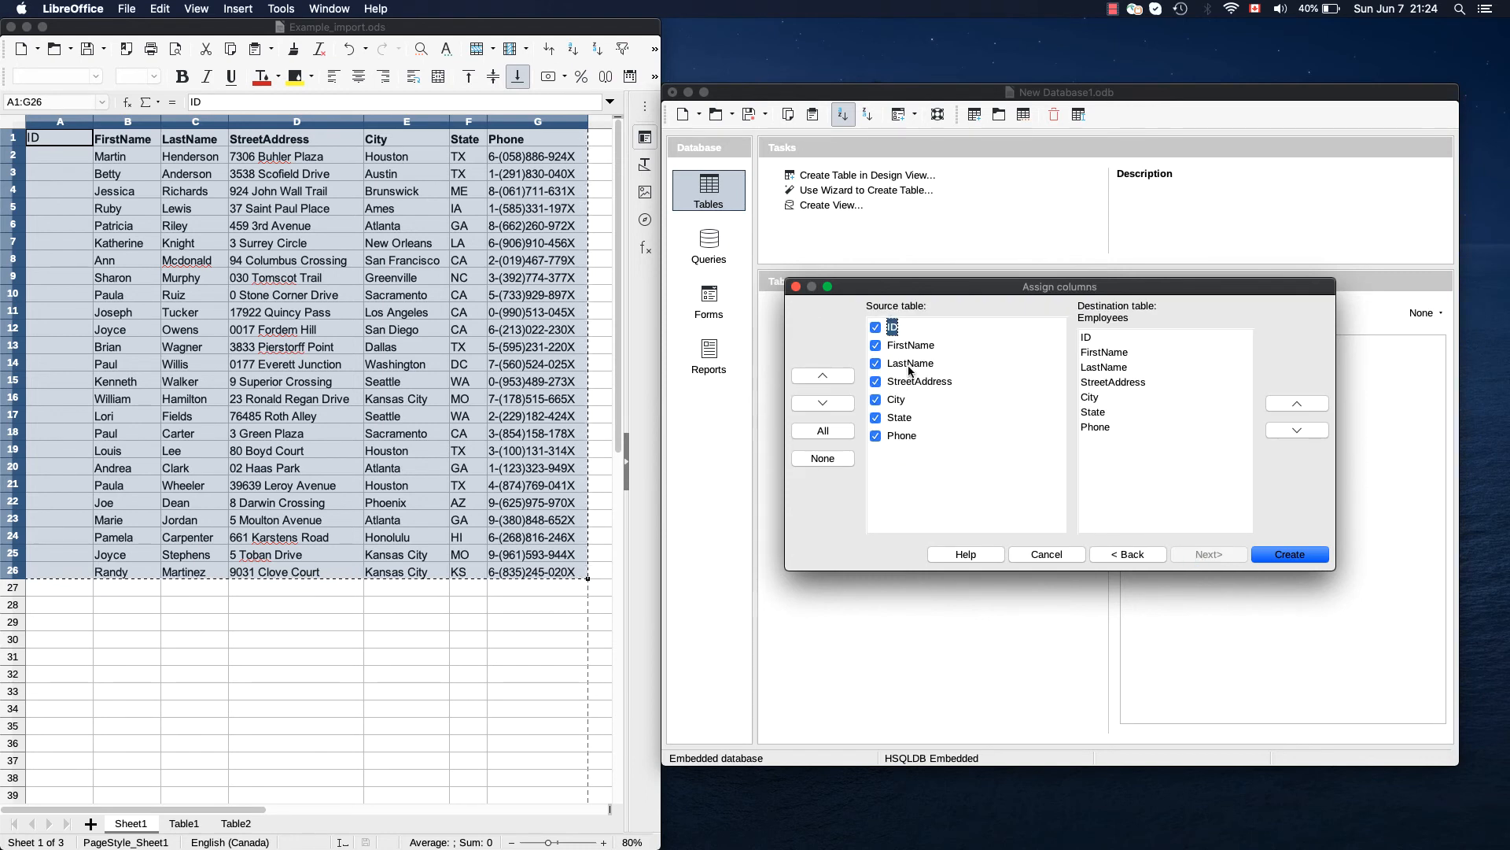
{"action": "left_click", "coordinate": [877, 327]}
{"action": "left_click", "coordinate": [1290, 555]}
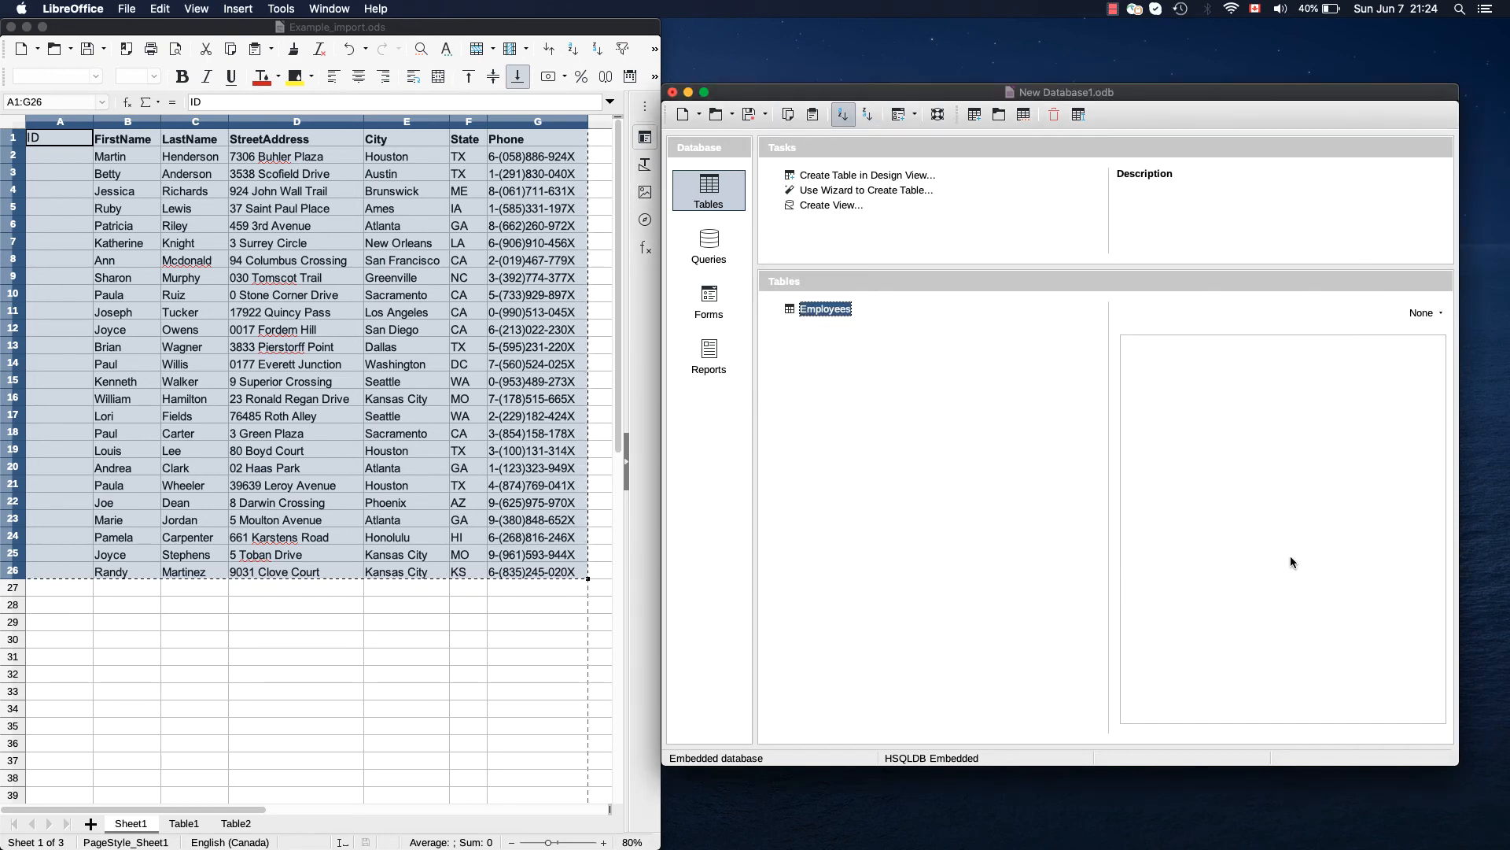
Open the Employees table and widen the Phone column to show the full numbers.
{"action": "double_click", "coordinate": [816, 309]}
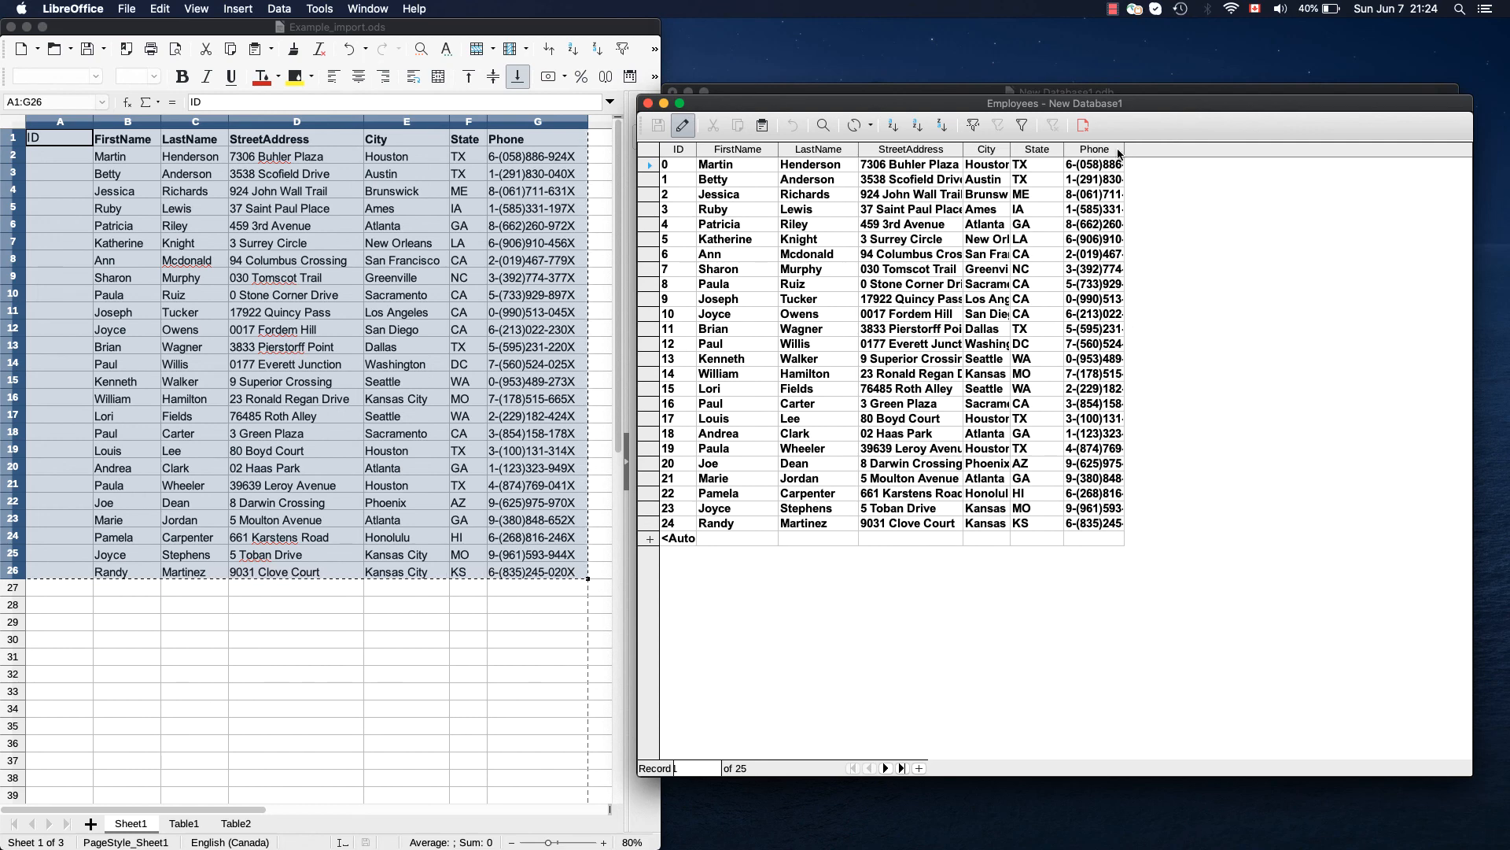
{"action": "left_click_drag", "start_coordinate": [1124, 149], "coordinate": [1201, 153]}
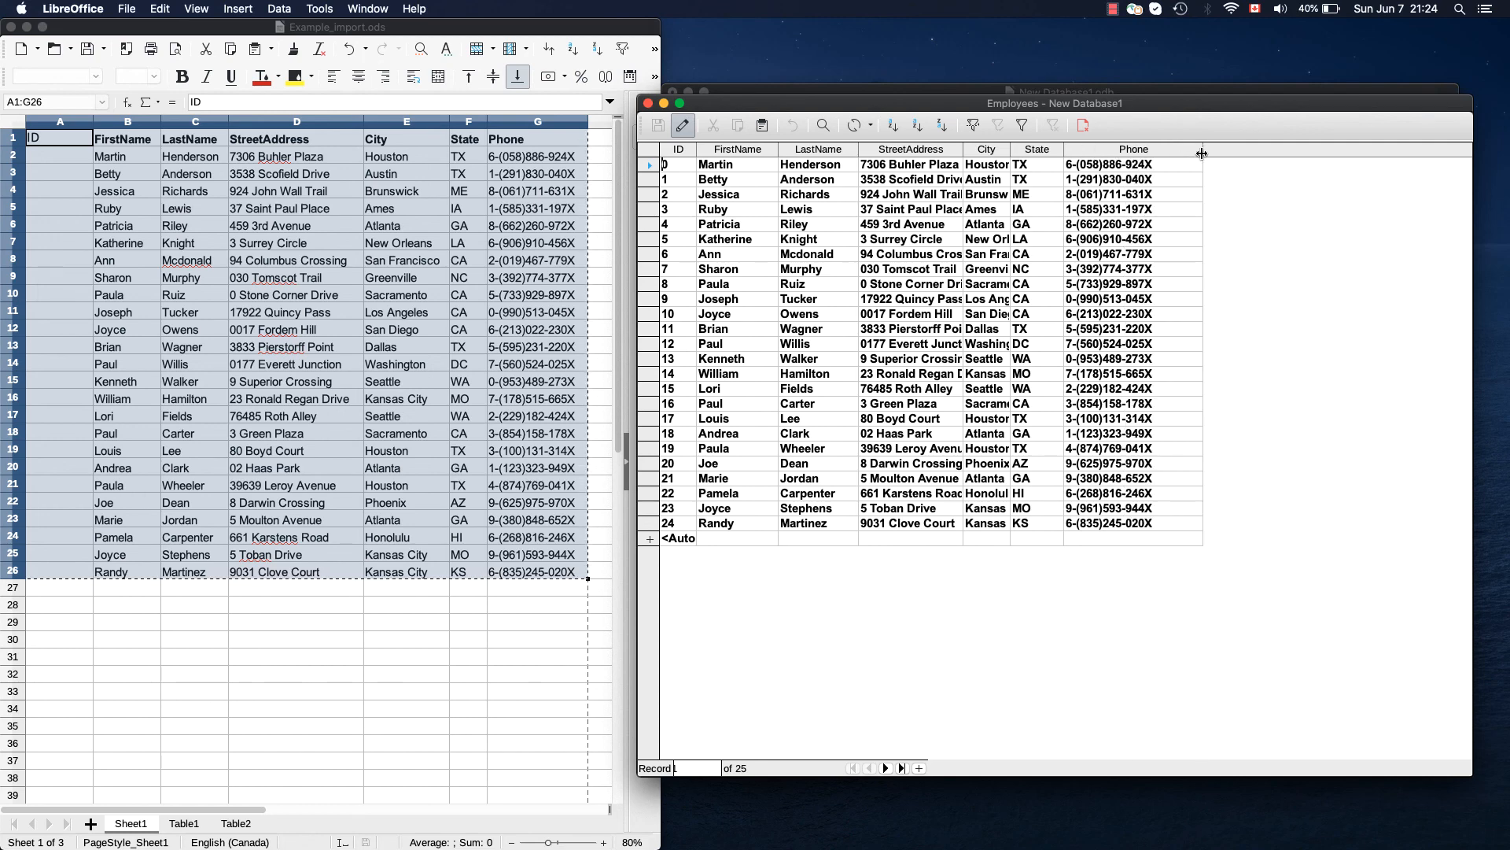